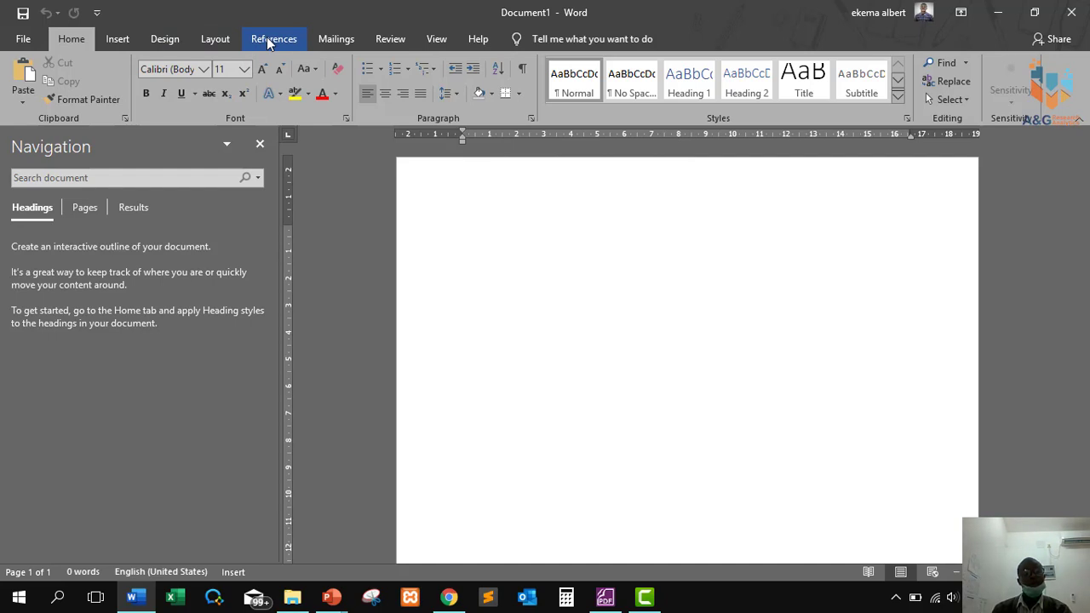
Start a new APA citation source from References > Insert Citation > Add New Source.
left_click(268, 41)
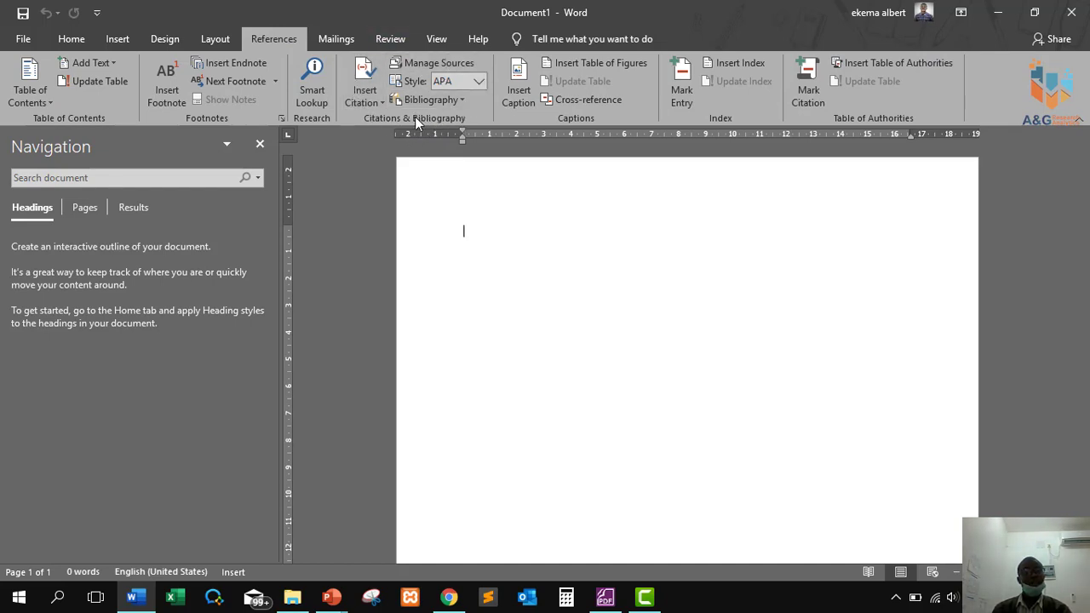
left_click(372, 105)
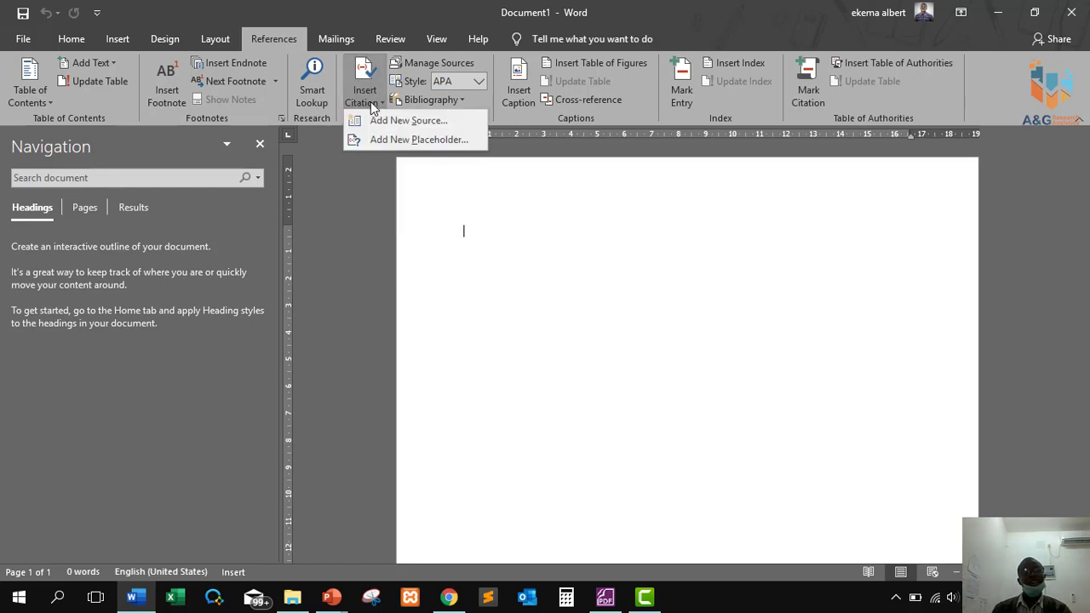
left_click(374, 121)
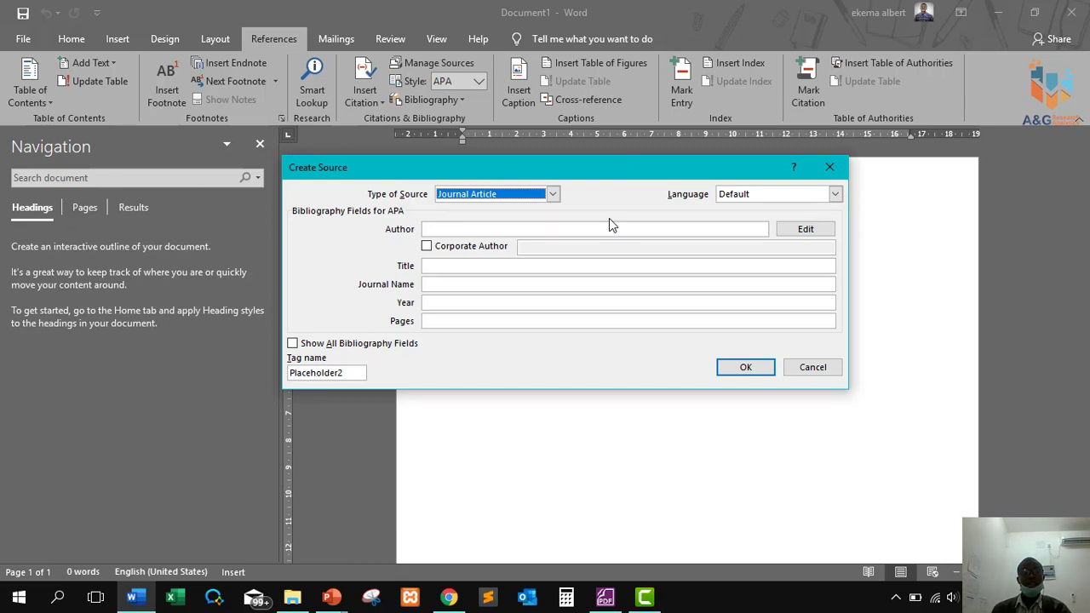
Set the new source's Type of Source to Book Section.
left_click(552, 194)
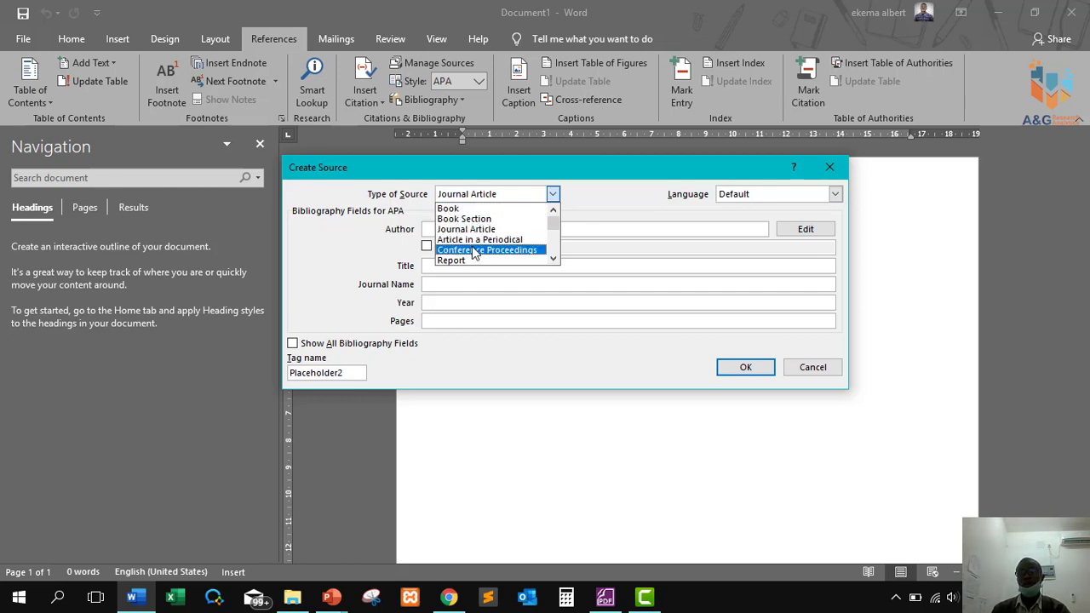
scroll(477, 256, "down", 1)
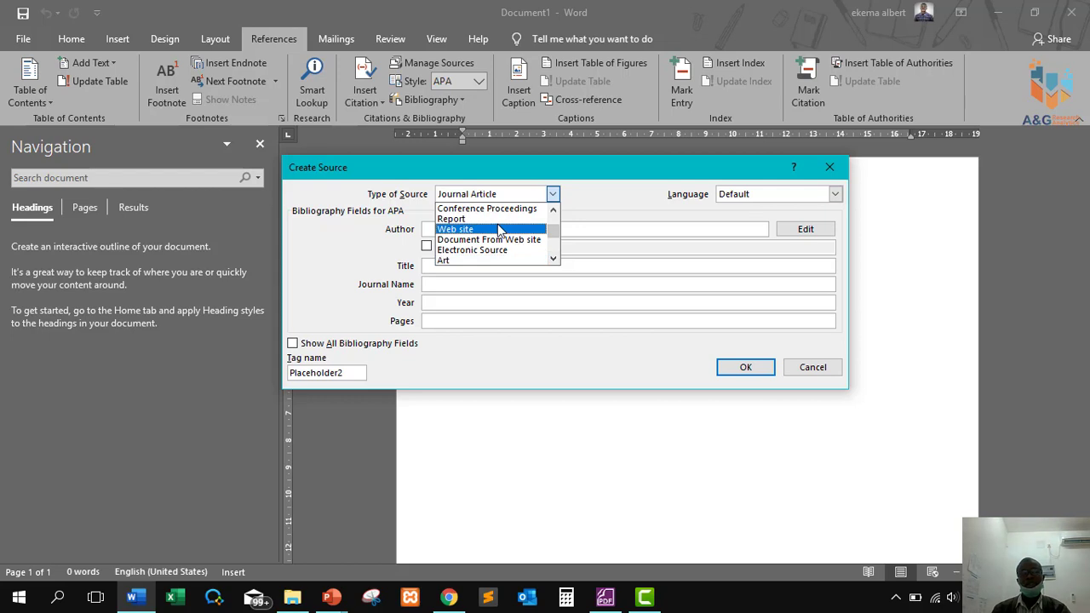
left_click(553, 259)
left_click(553, 258)
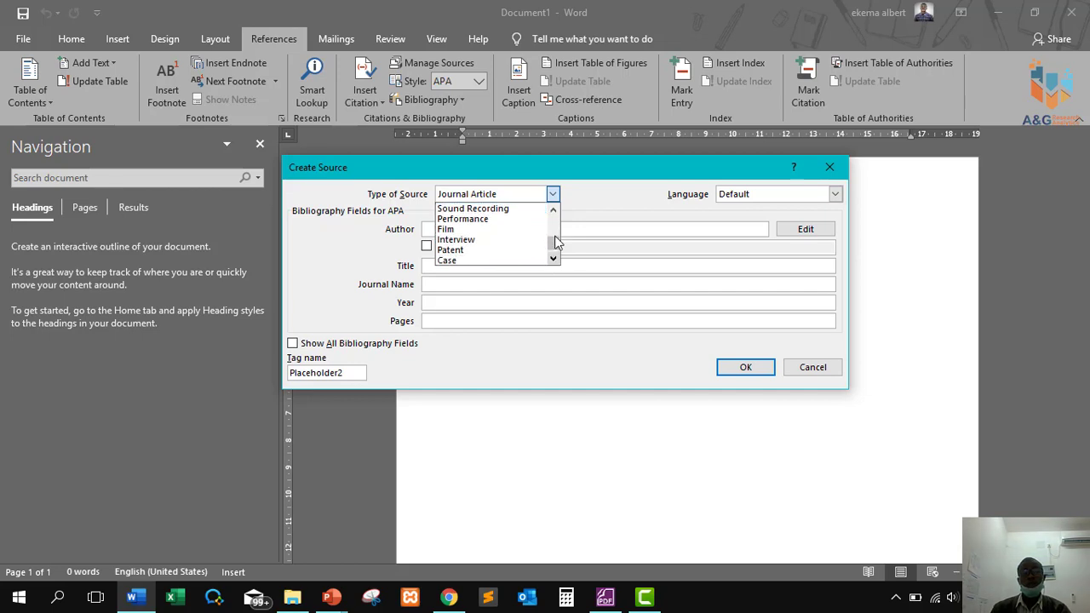
left_click_drag(555, 241, 554, 222)
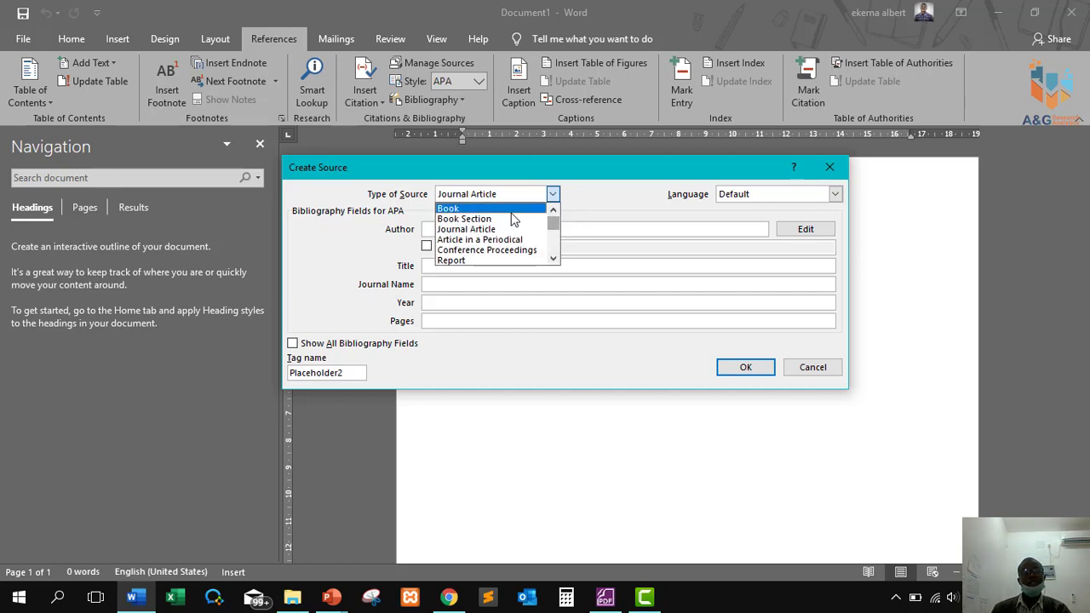
left_click(483, 220)
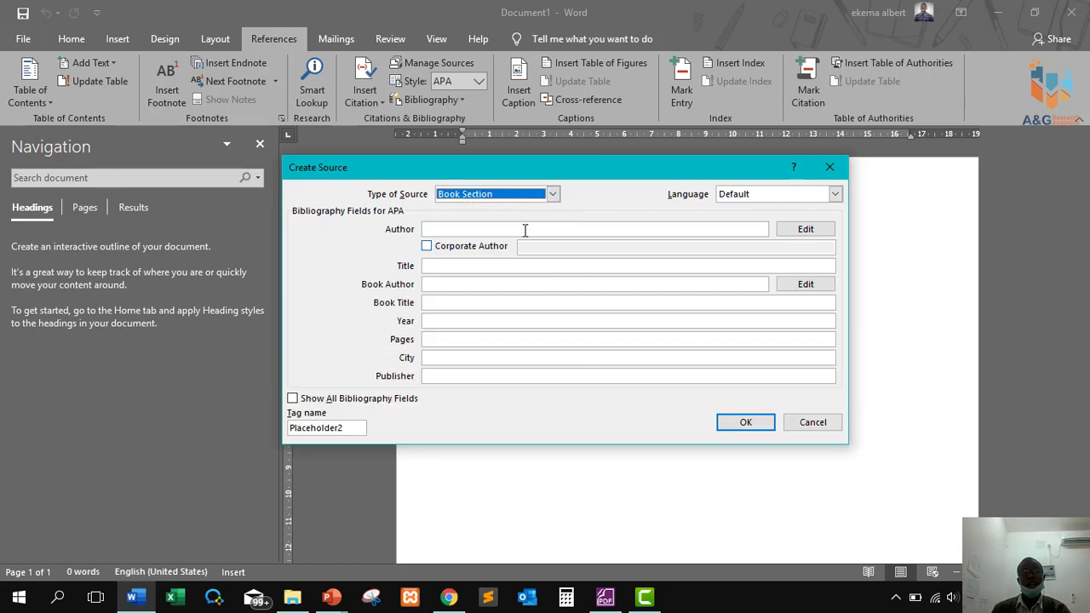
Step through Author, Title and Book Author, tick Show All Bibliography Fields, and return to the slideshow.
left_click(473, 230)
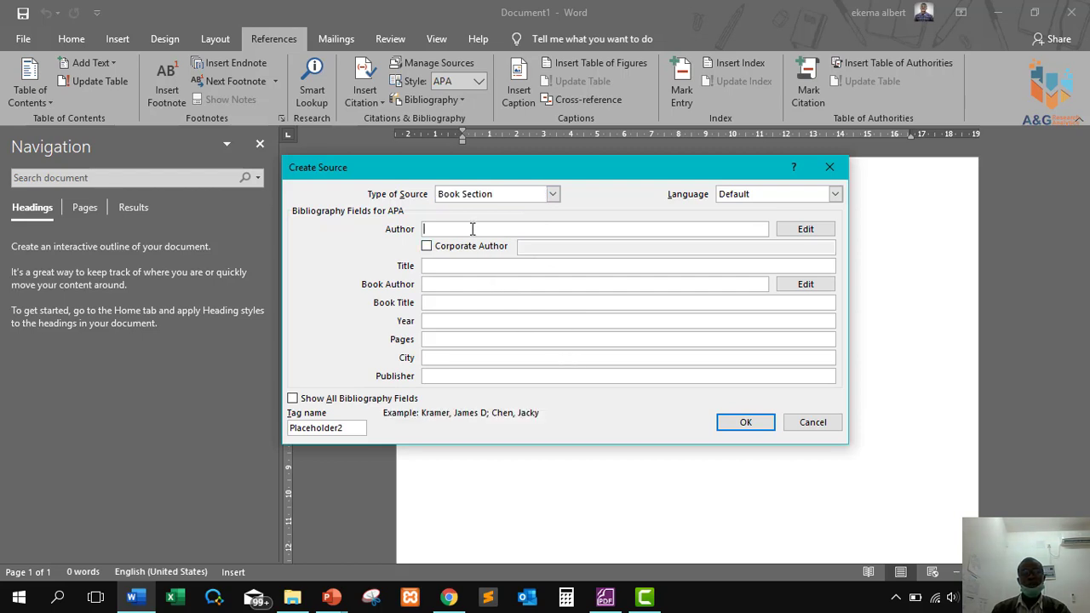
left_click(481, 265)
left_click(474, 281)
left_click(322, 403)
mouse_move(823, 263)
left_mouse_down()
mouse_move(812, 365)
mouse_move(825, 244)
left_mouse_up()
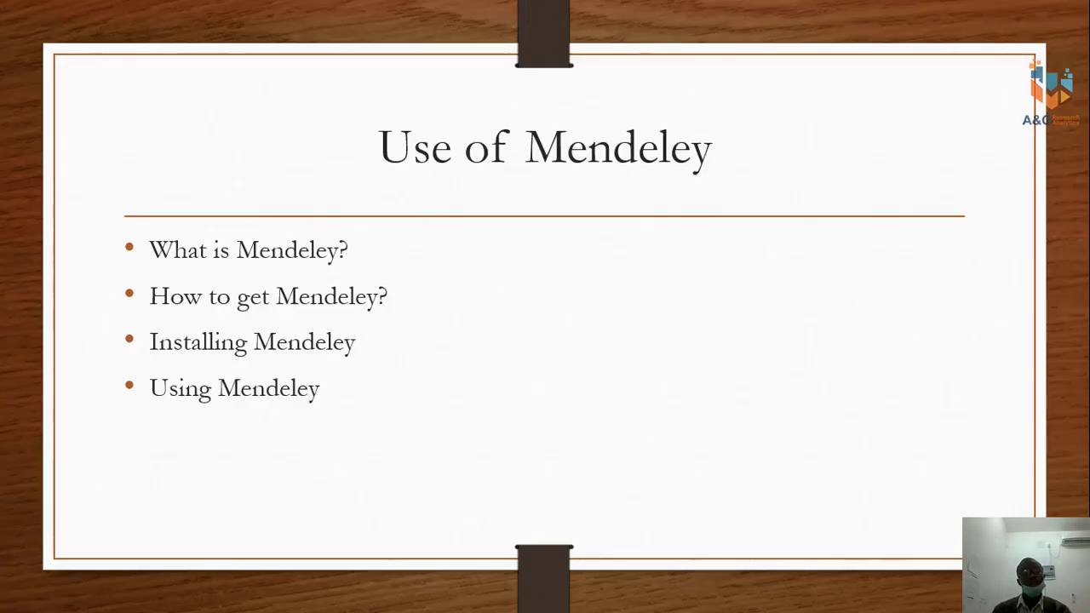
Download Mendeley Desktop for Windows from mendeley.com in Chrome, then show the desktop.
key("super")
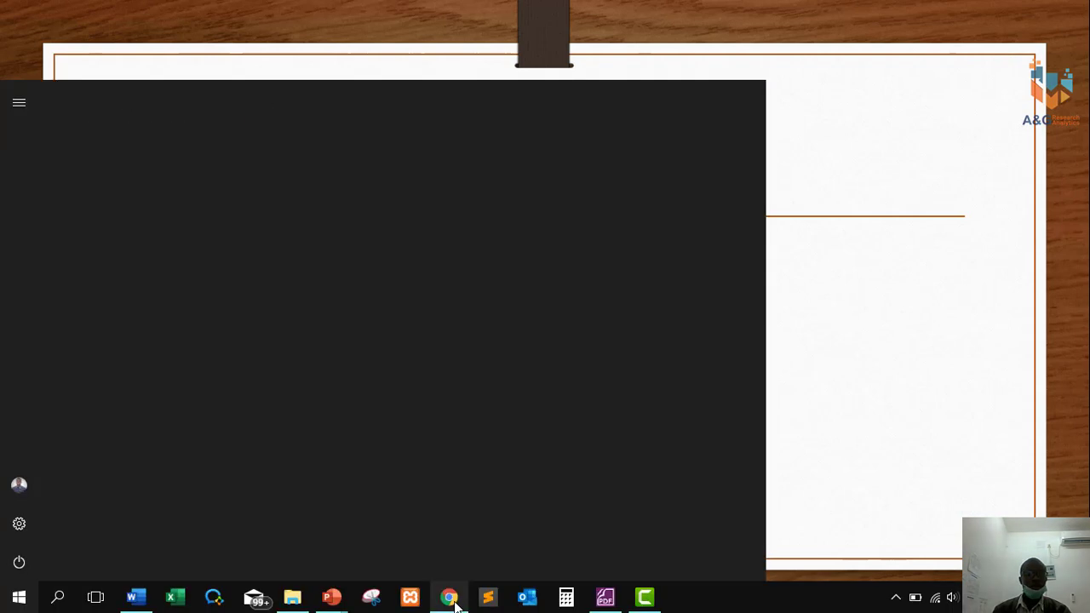
left_click(448, 600)
left_click(477, 14)
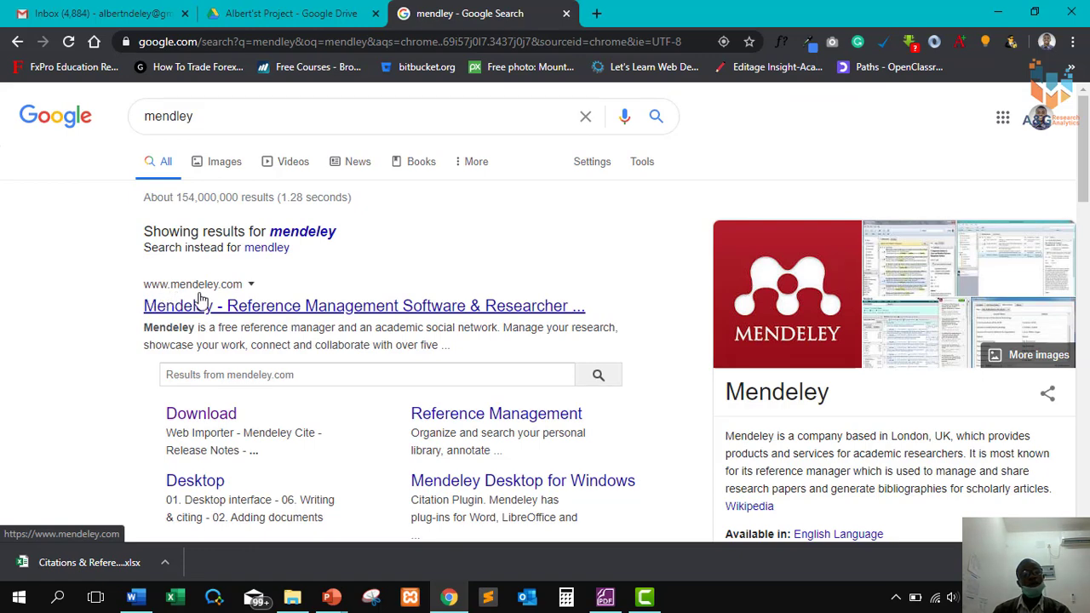
left_click(238, 310)
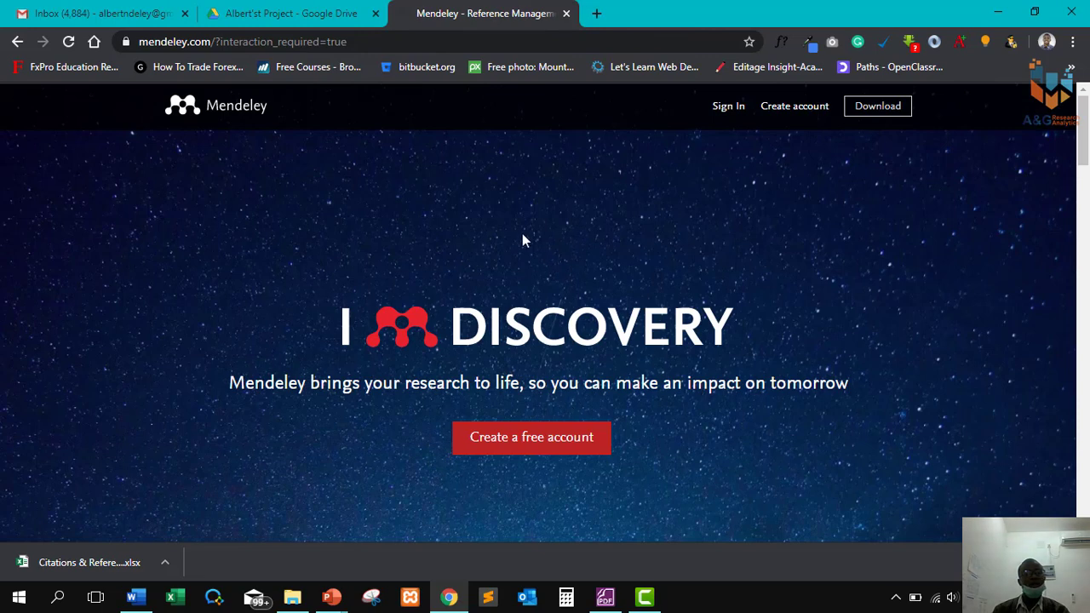
left_click(884, 114)
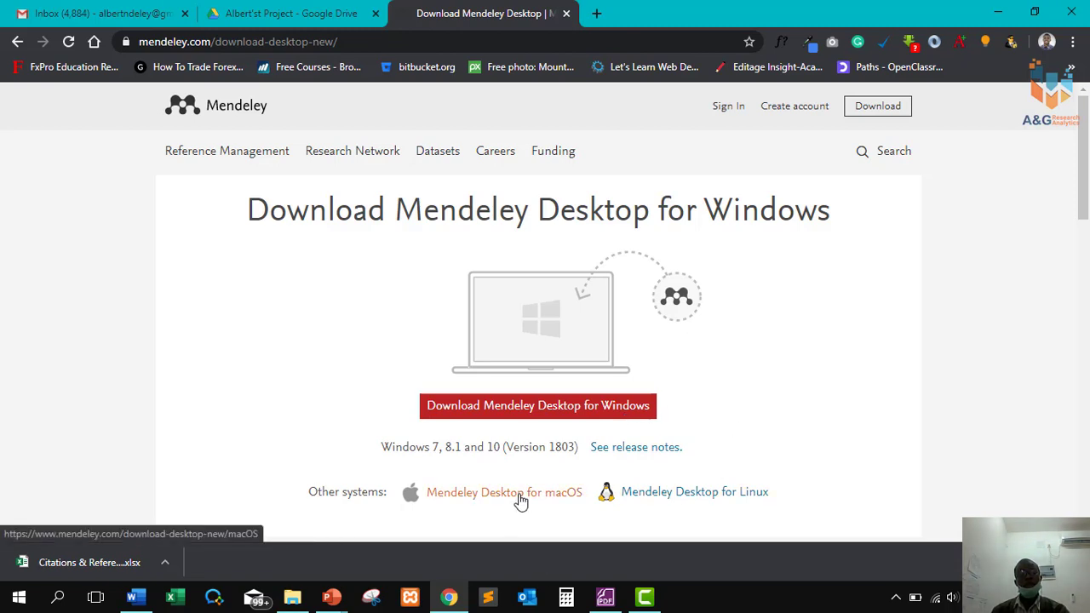
left_click(575, 412)
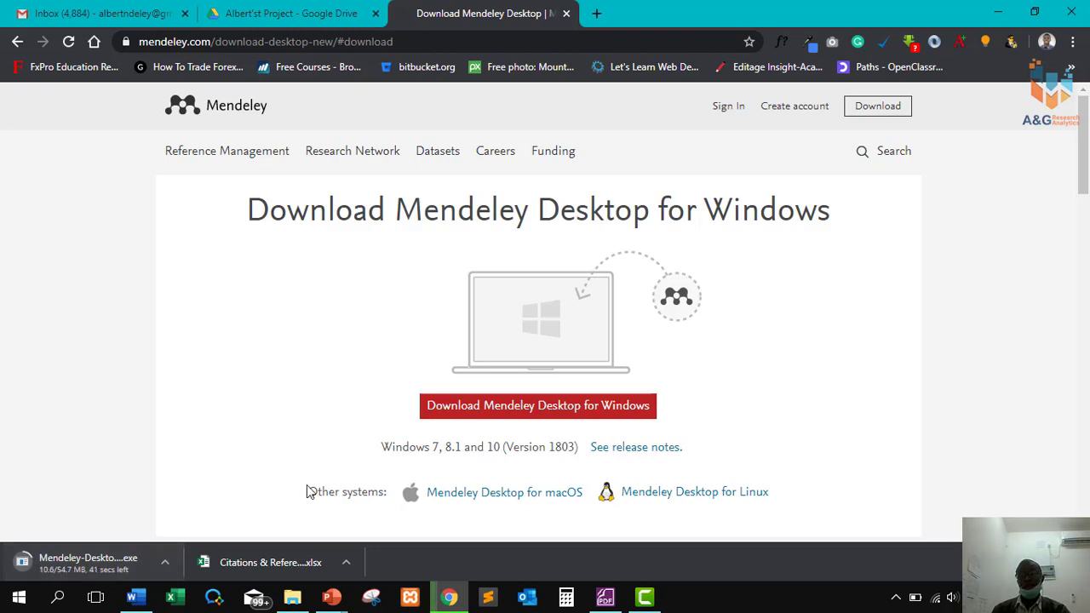
left_click(1087, 597)
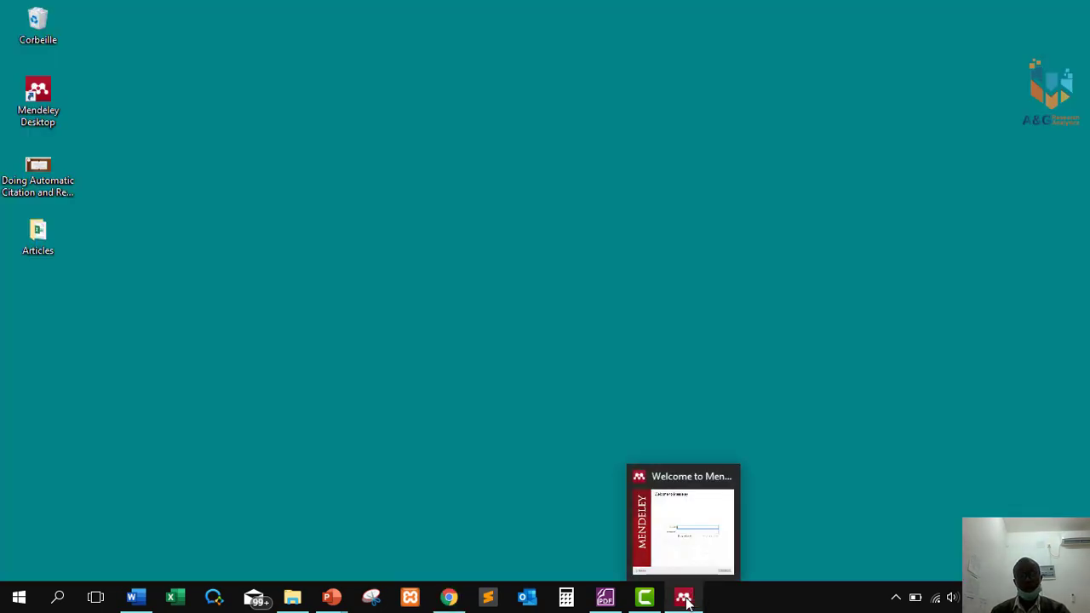
Sign in to Mendeley Desktop with the account e-mail and password, then advance to the citation practice slide.
left_click(686, 599)
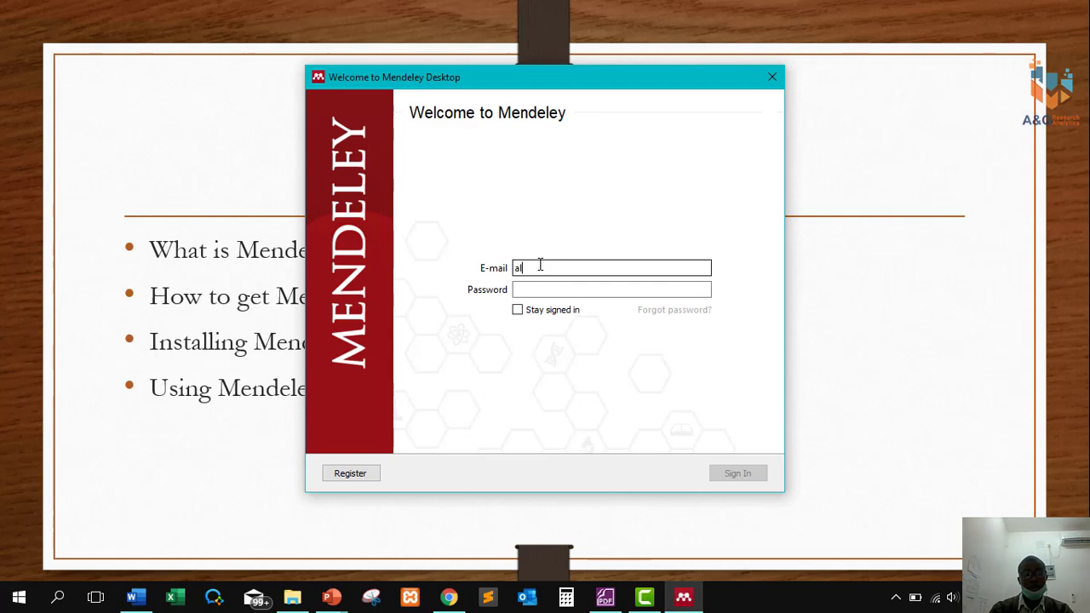
key("Return")
type("*******")
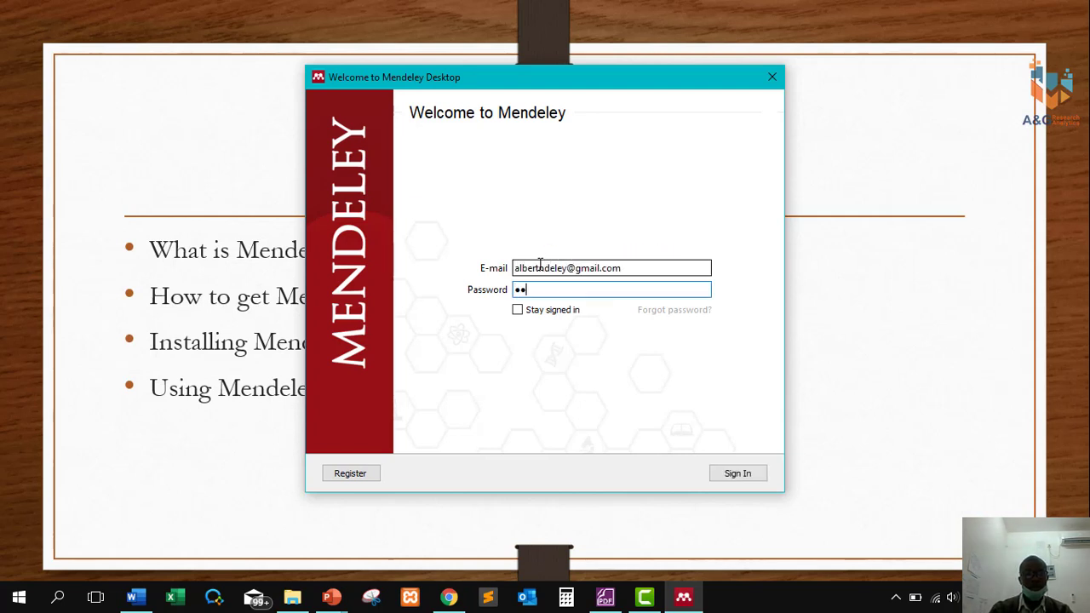
type("***")
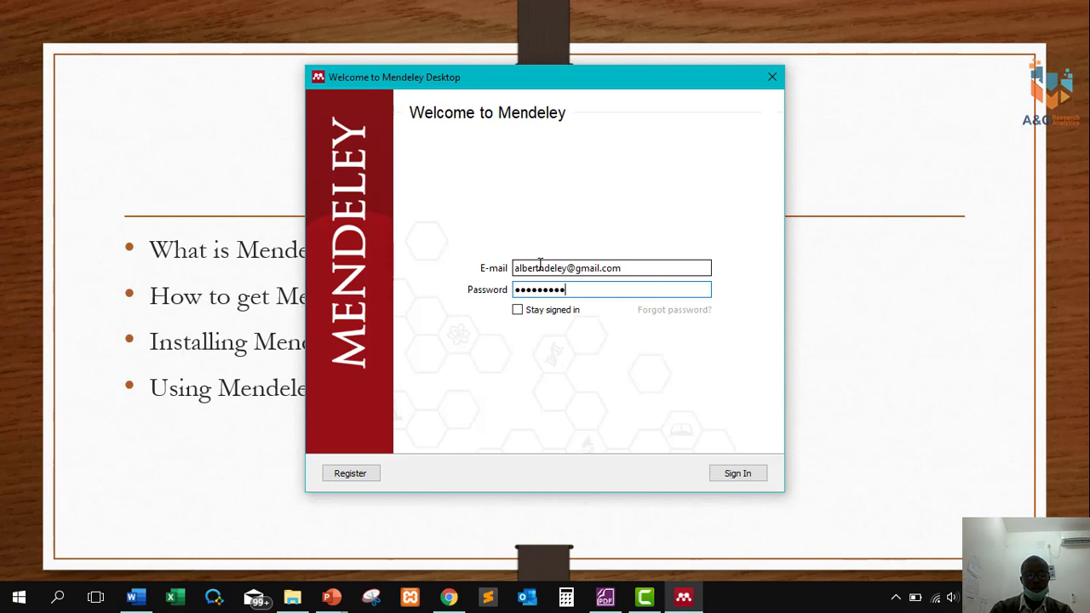
key("Return")
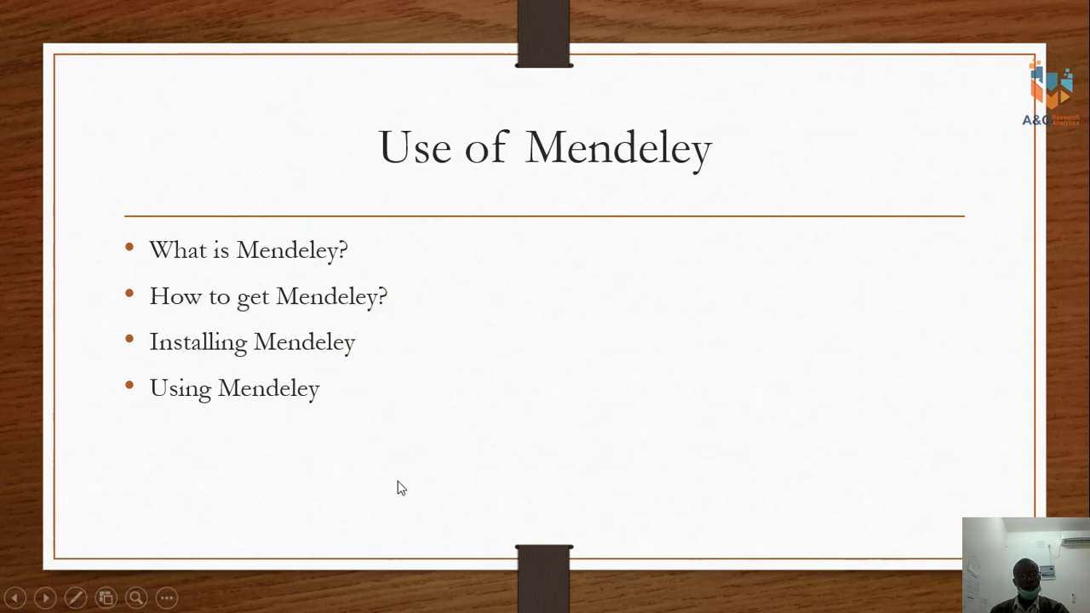
left_click(713, 325)
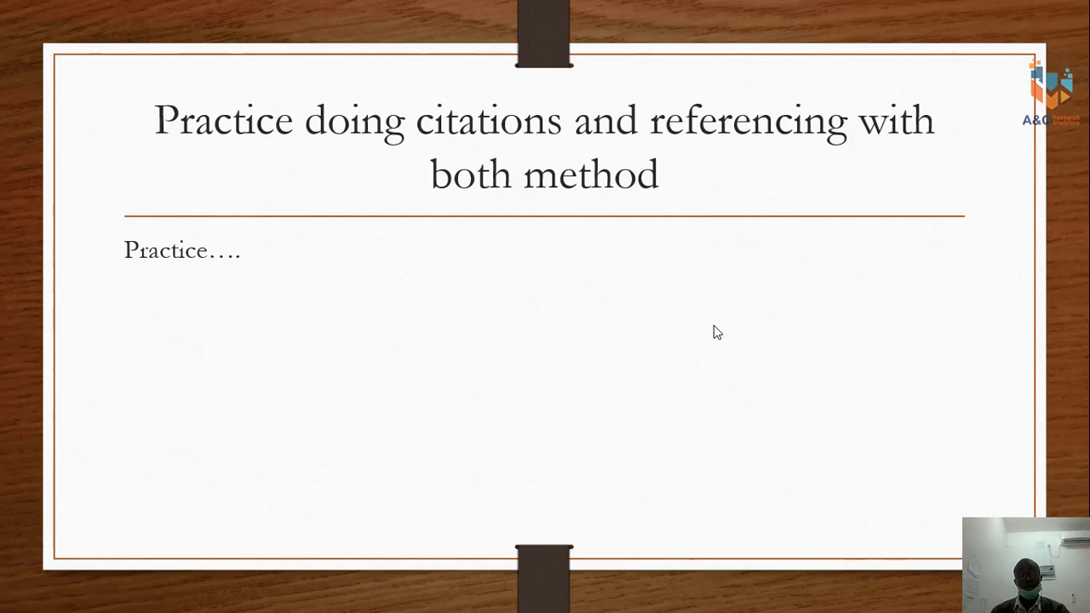
Open Role_and_Impact_of_Social_Media_in_Touri.pdf from the Articles folder in Foxit PhantomPDF.
key("super")
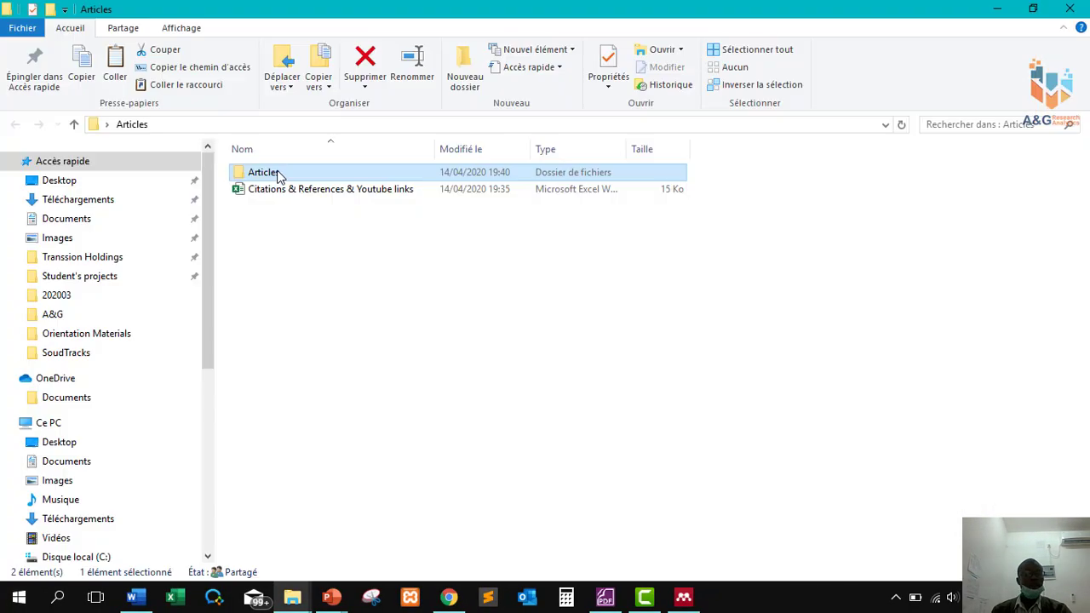
double_click(280, 175)
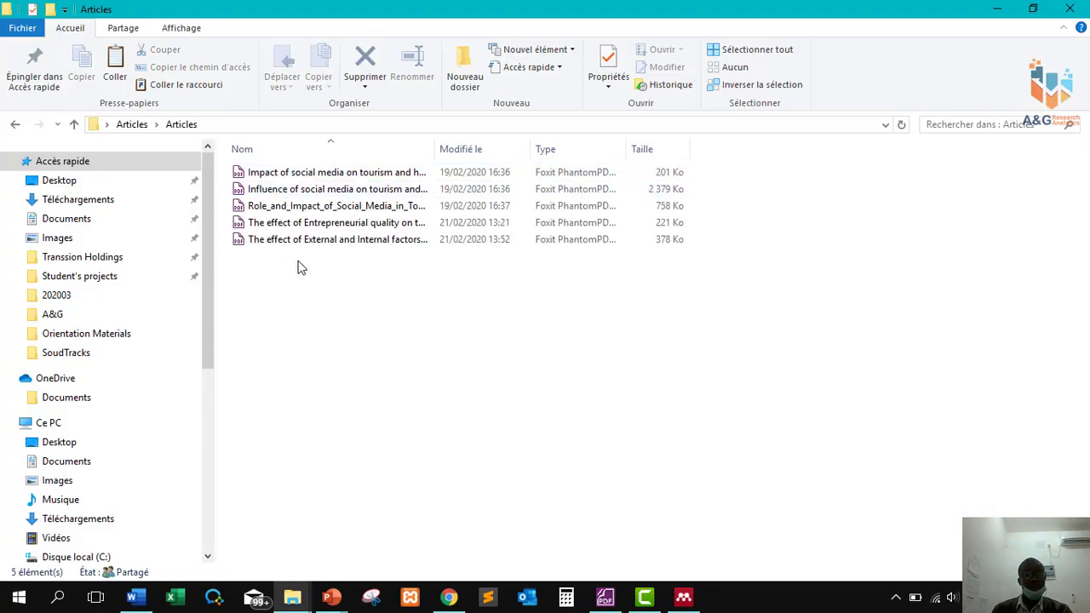
left_click(300, 209)
double_click(300, 209)
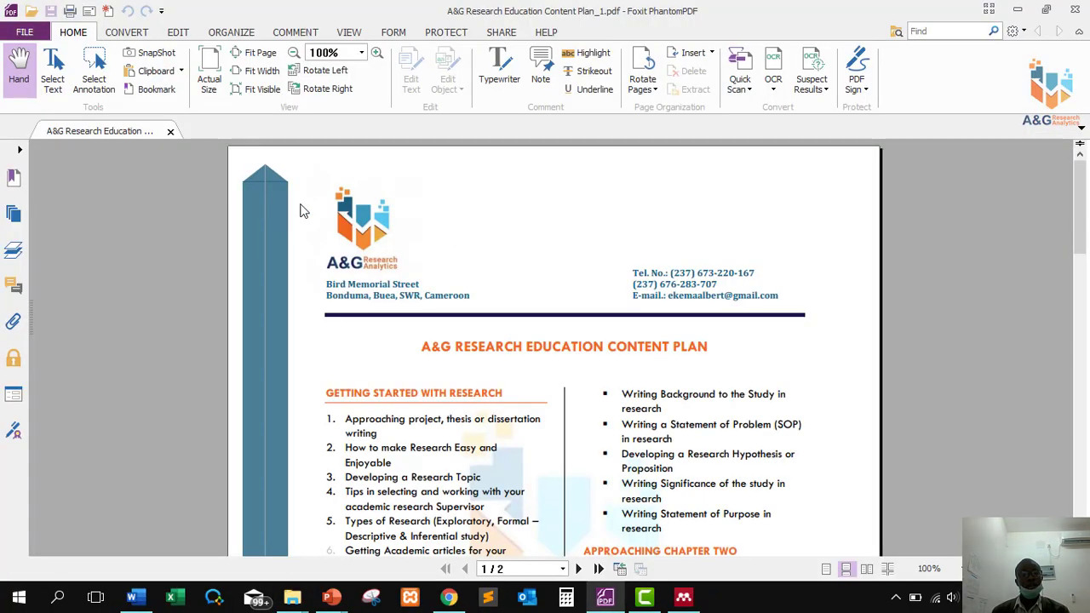
scroll(525, 338, "down", 5)
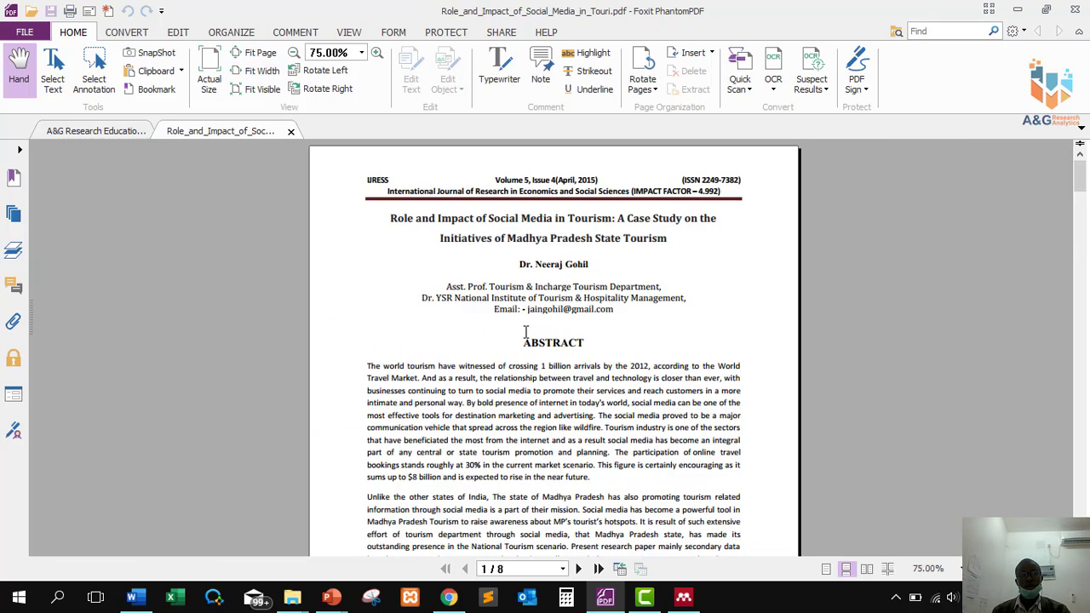
scroll(525, 332, "down", 10)
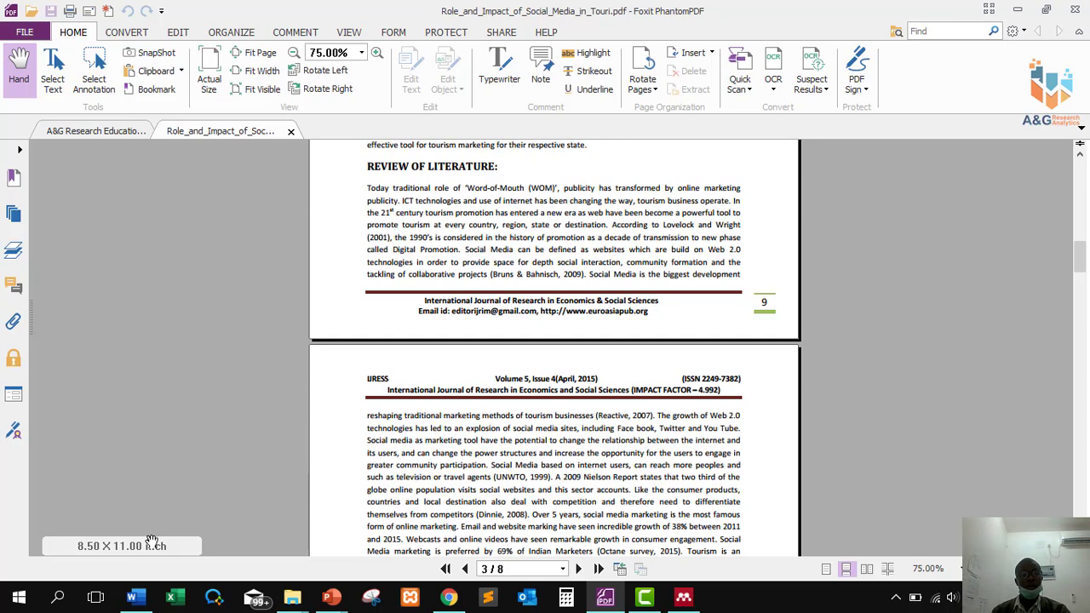
scroll(492, 302, "up", 5)
scroll(492, 301, "up", 2)
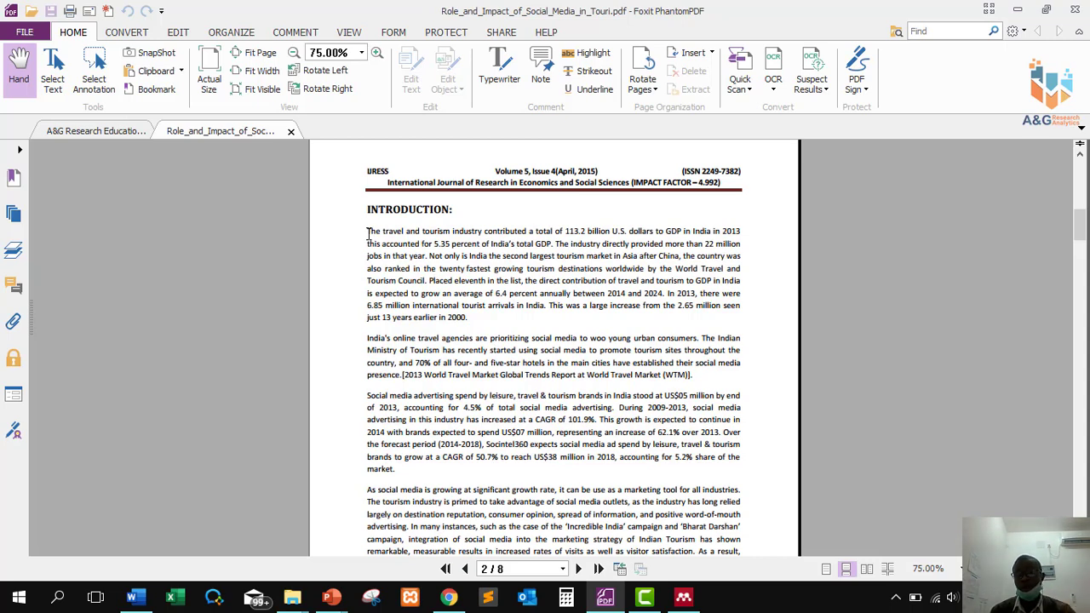
Copy the Introduction's first sentence on tourism's share of India's 2013 GDP.
left_click_drag(367, 232, 557, 247)
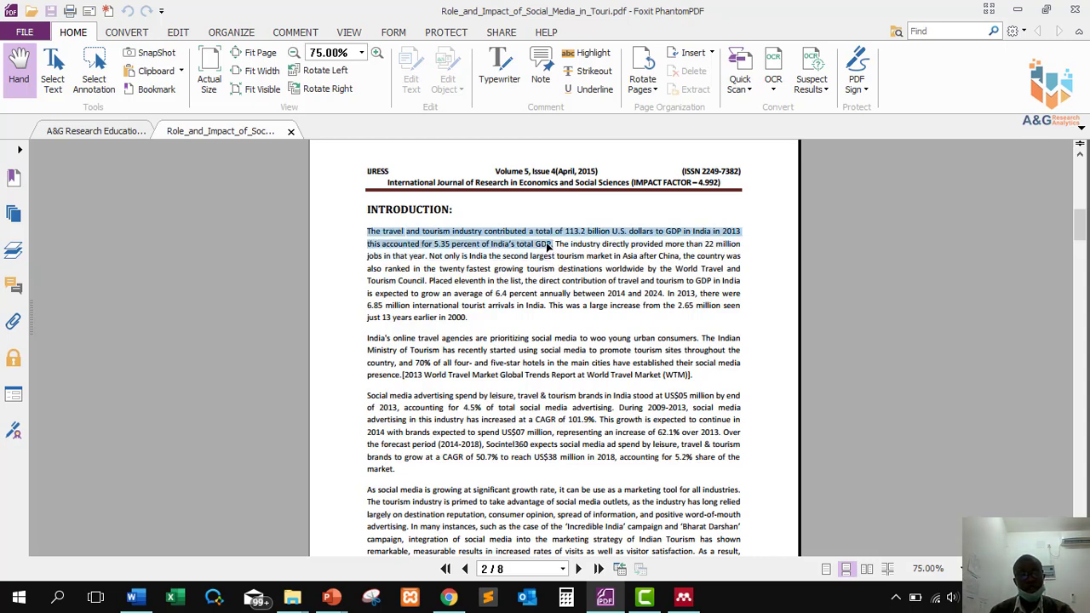
right_click(555, 247)
left_click(575, 249)
Paste the tourism GDP sentence into Word with a placeholder line above it, then return to the PDF.
key("alt+Tab")
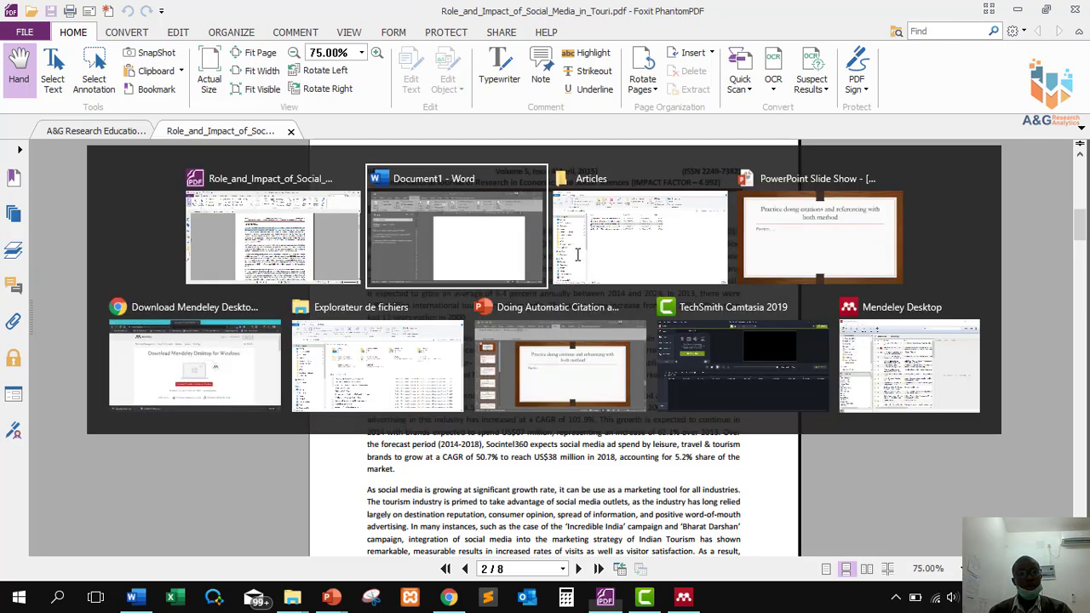
right_click(468, 235)
left_click(500, 309)
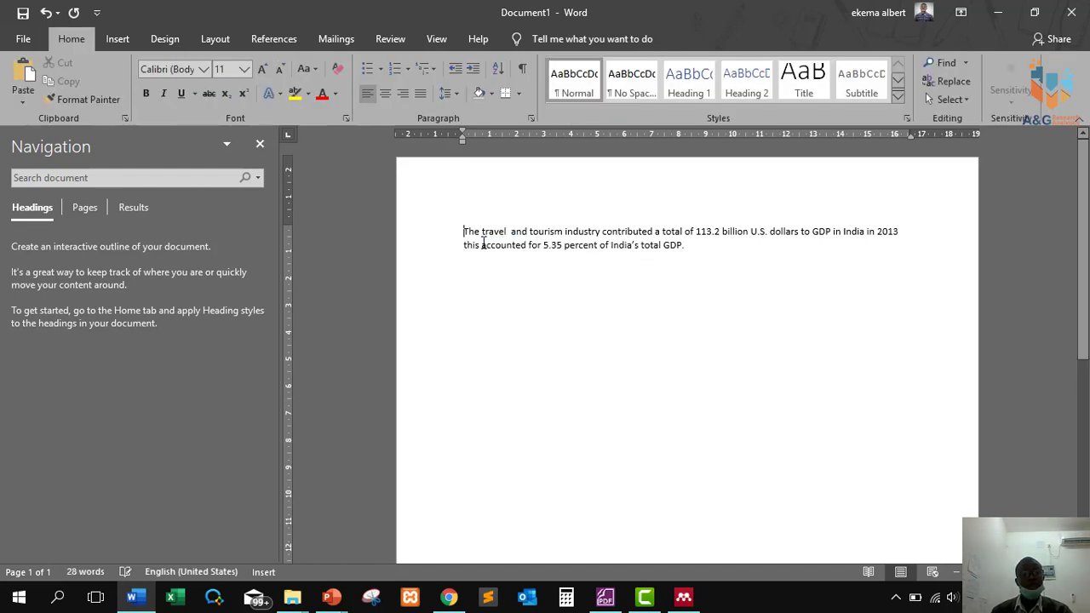
key("Return")
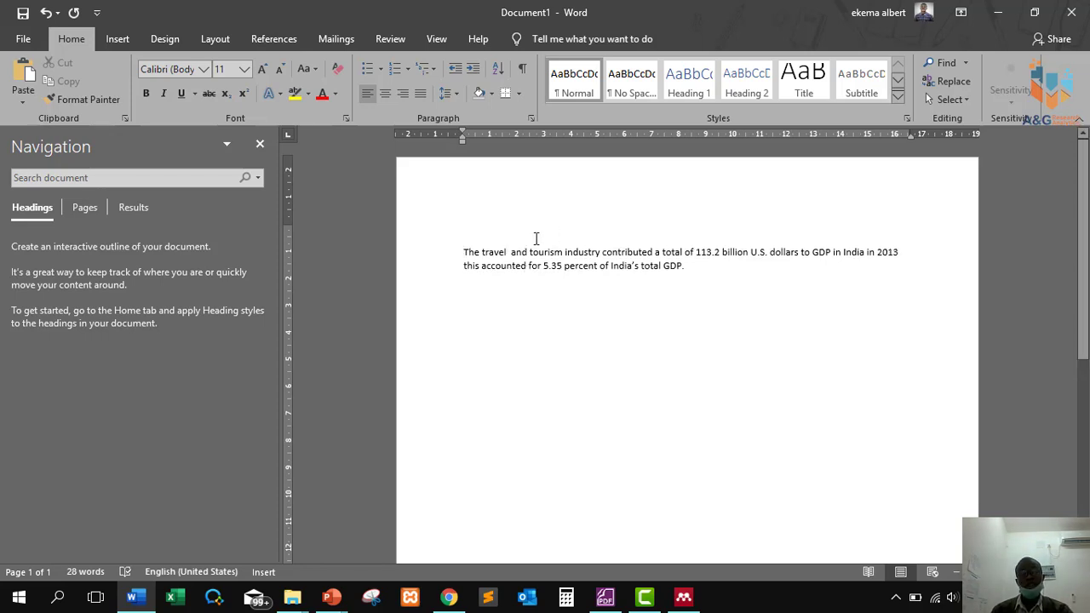
left_click(472, 226)
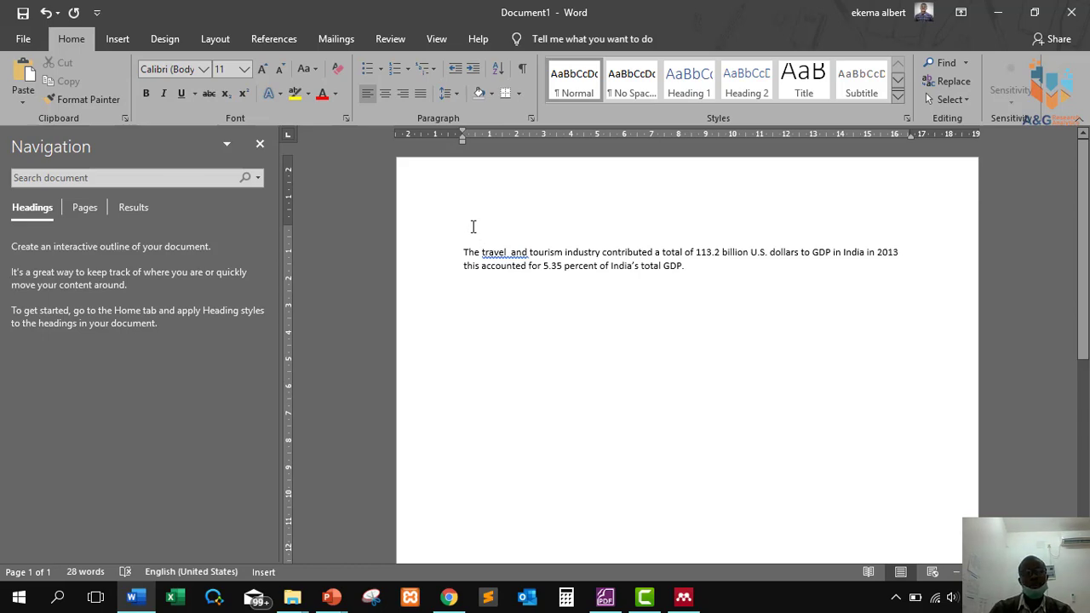
type("fjekjafldfjla")
key("alt+Tab")
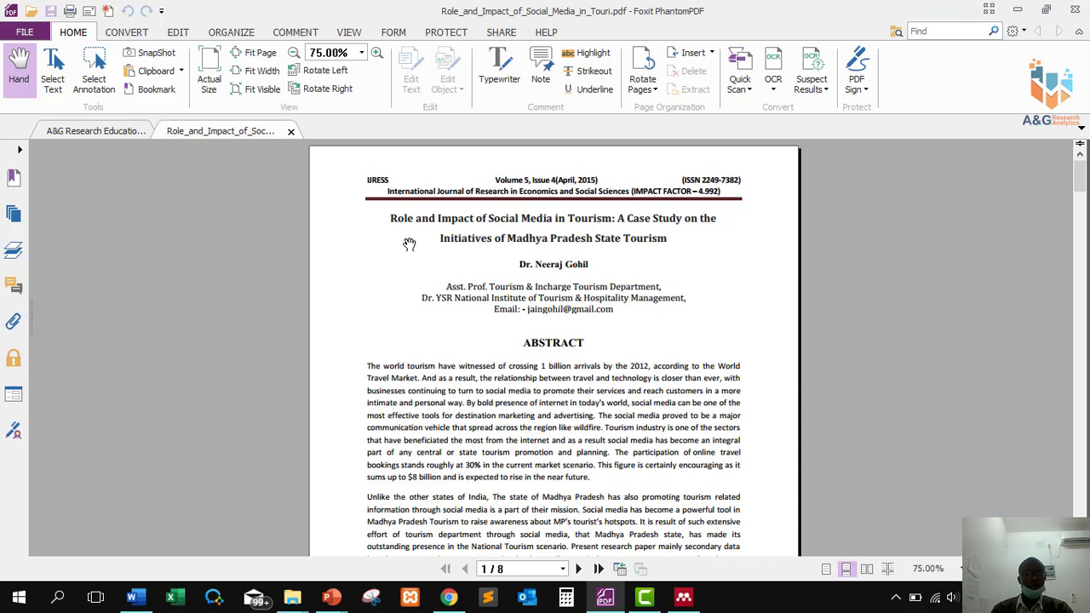
Create another new source in Word with Type of Source set to Journal Article.
key("alt+Tab")
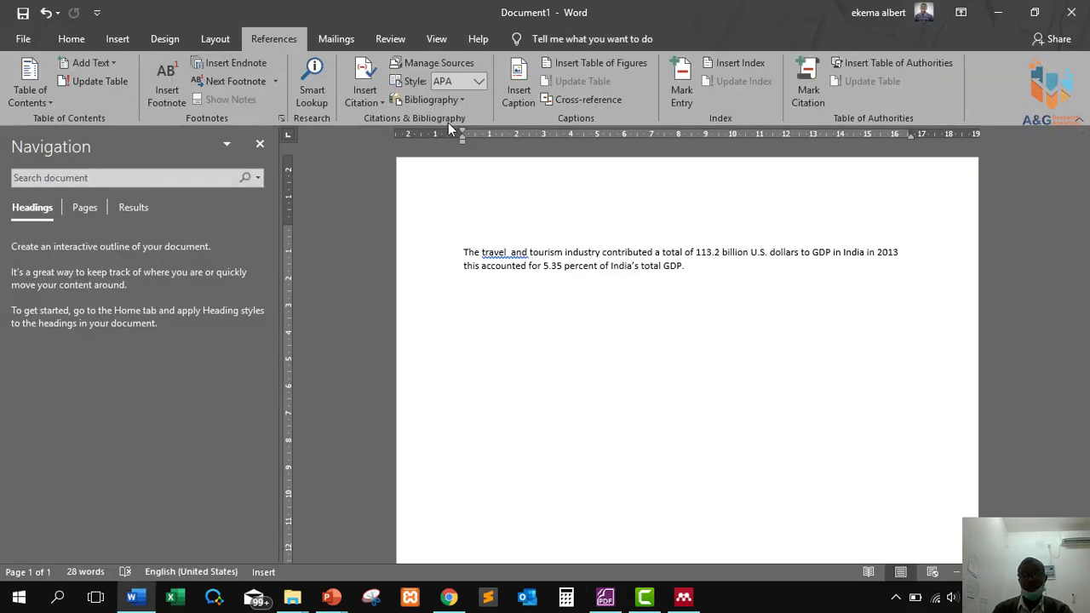
left_click(363, 96)
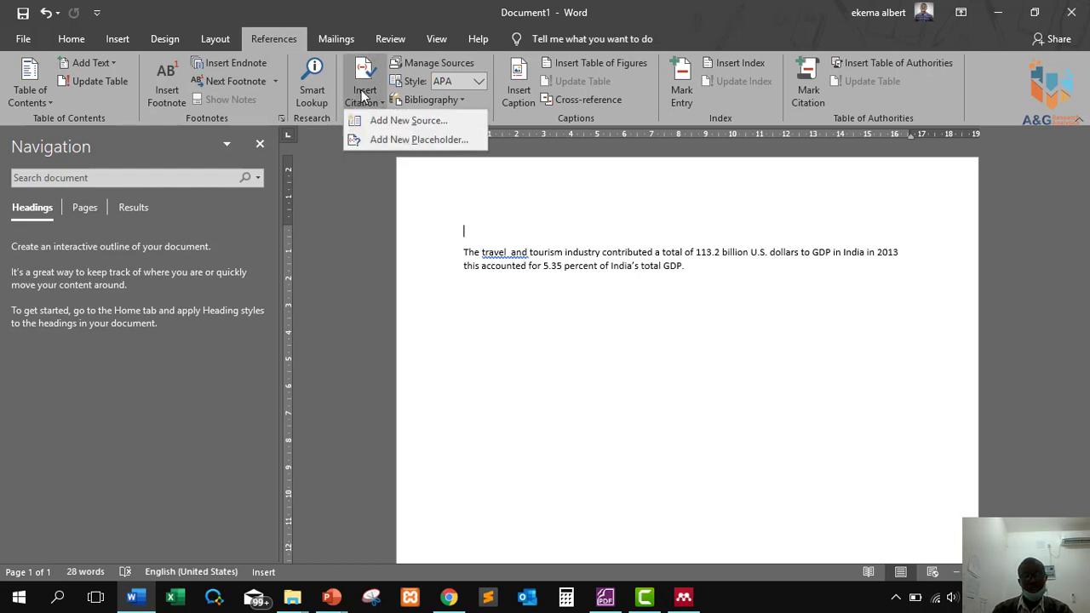
left_click(378, 122)
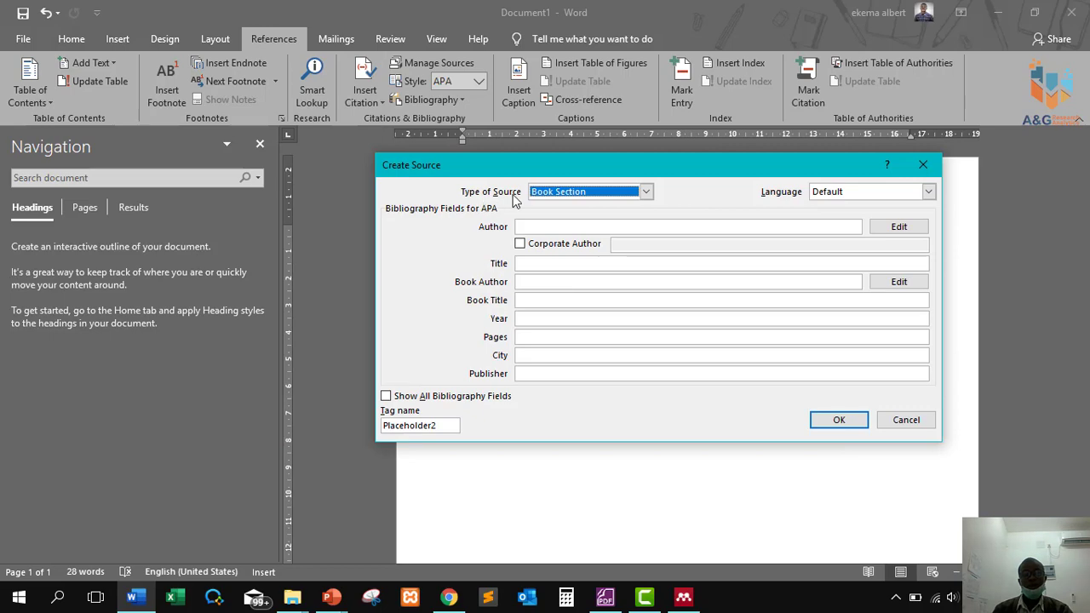
left_click(645, 193)
left_click(607, 228)
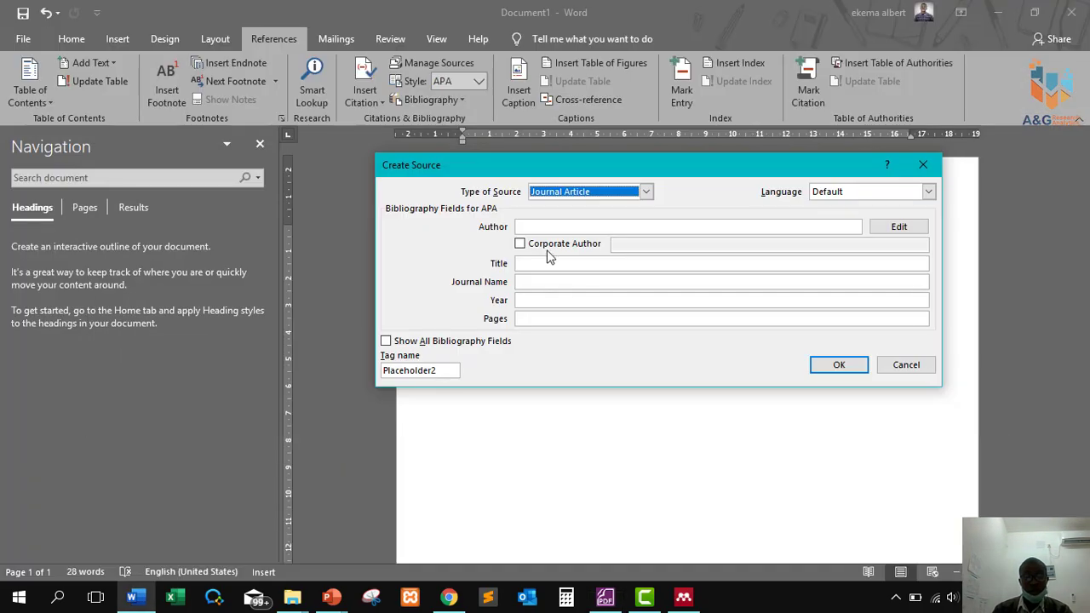
left_click(535, 224)
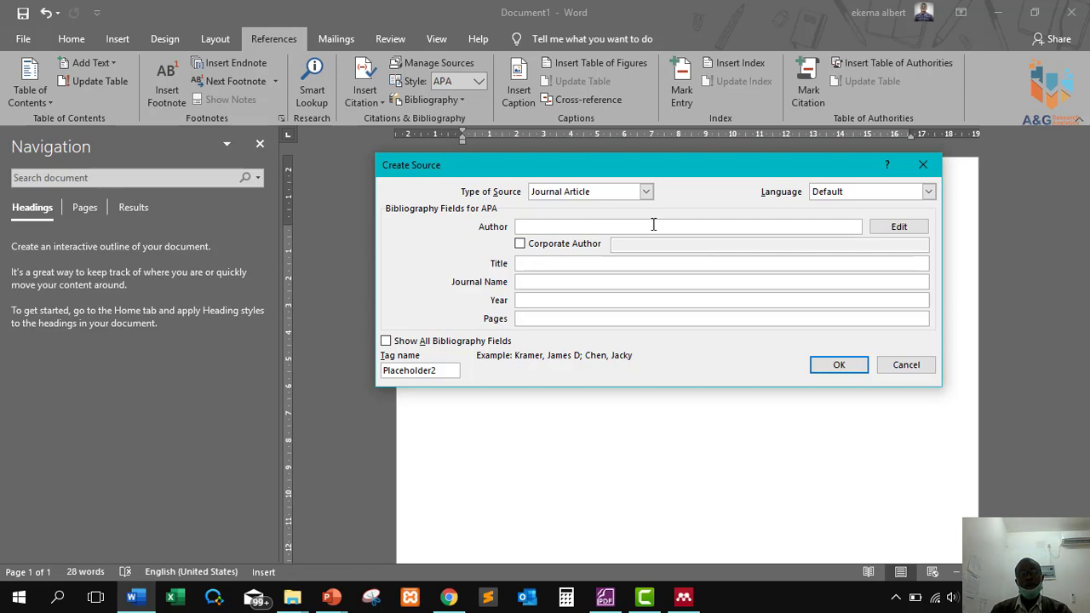
Add the article's author from the PDF byline as Last and First name in the Edit Name dialog.
left_click(894, 228)
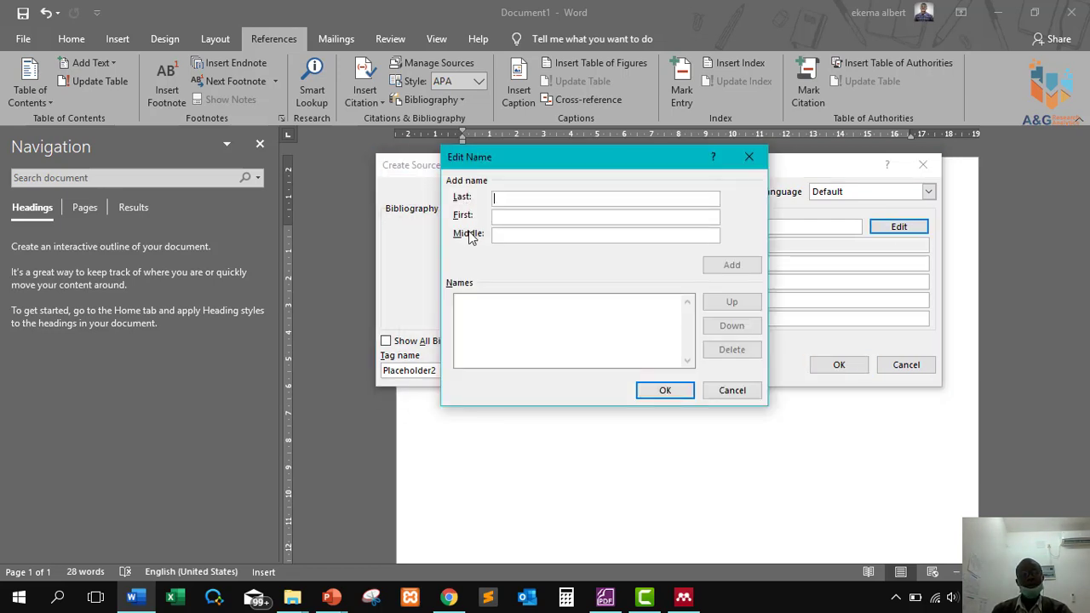
key("alt+Tab")
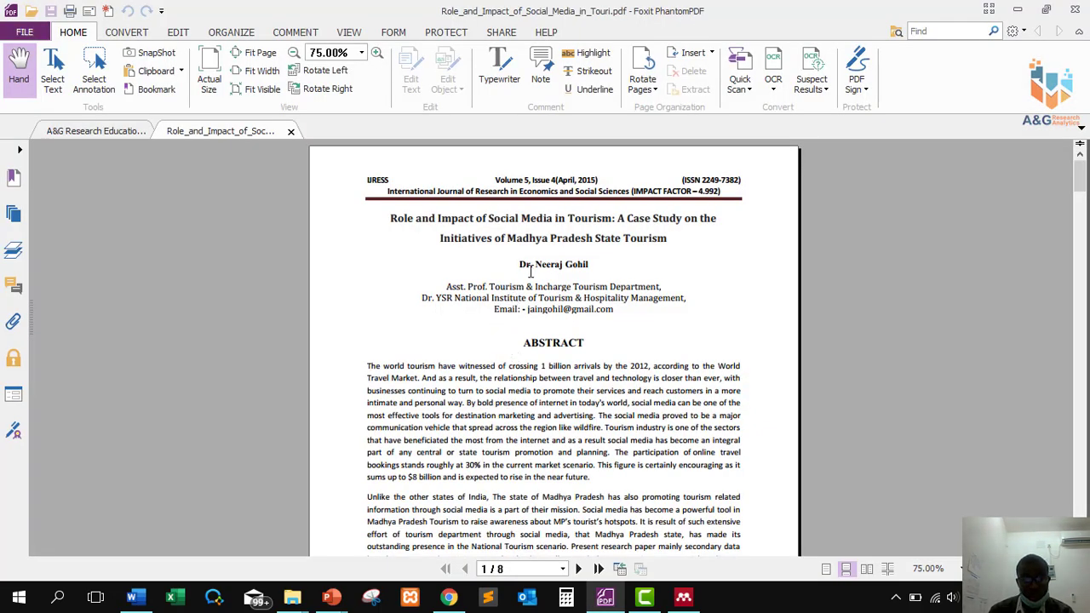
left_click_drag(534, 274, 589, 270)
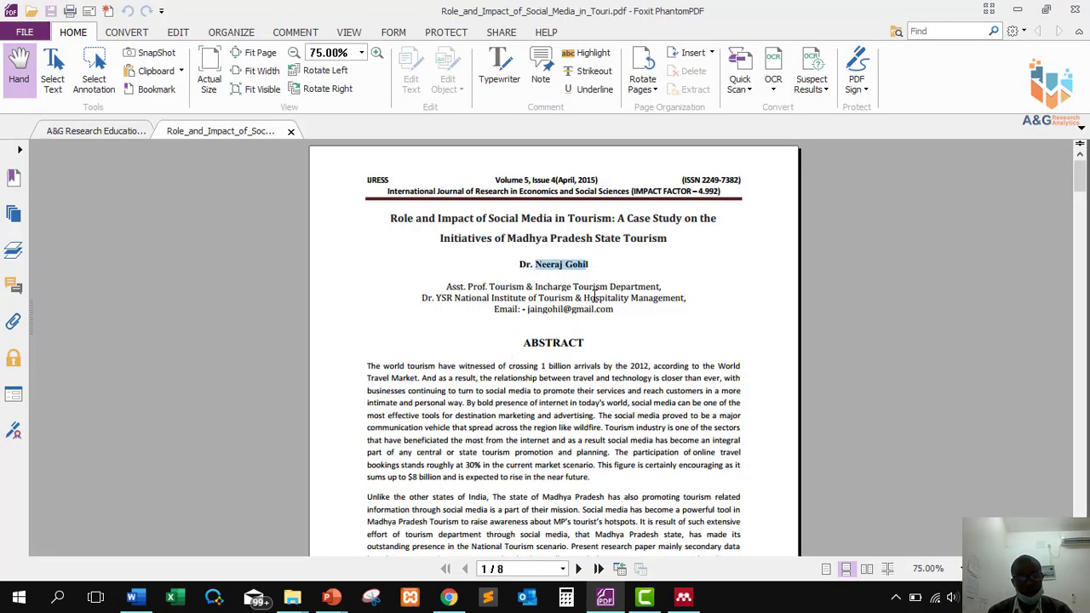
key("alt+Tab")
key("ctrl+v")
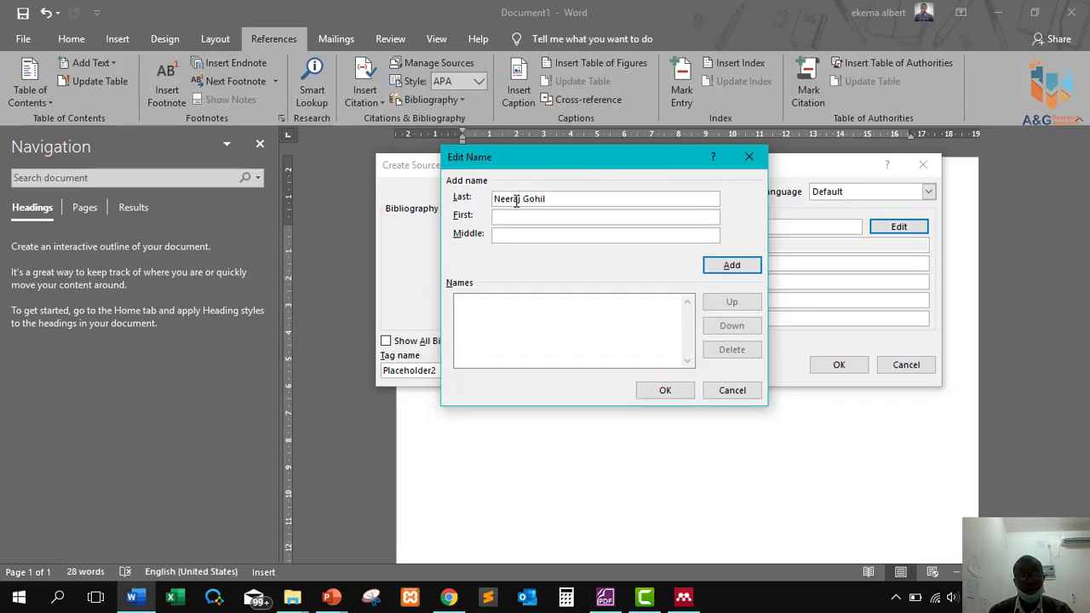
double_click(509, 199)
key("BackSpace")
left_click(509, 215)
type("Neeraj")
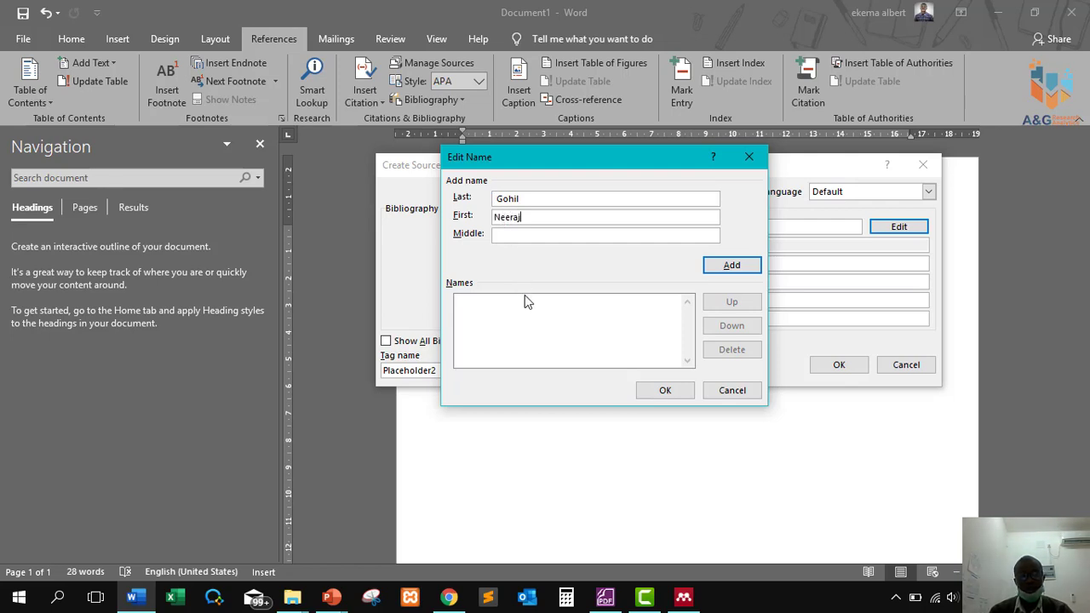
left_click(720, 268)
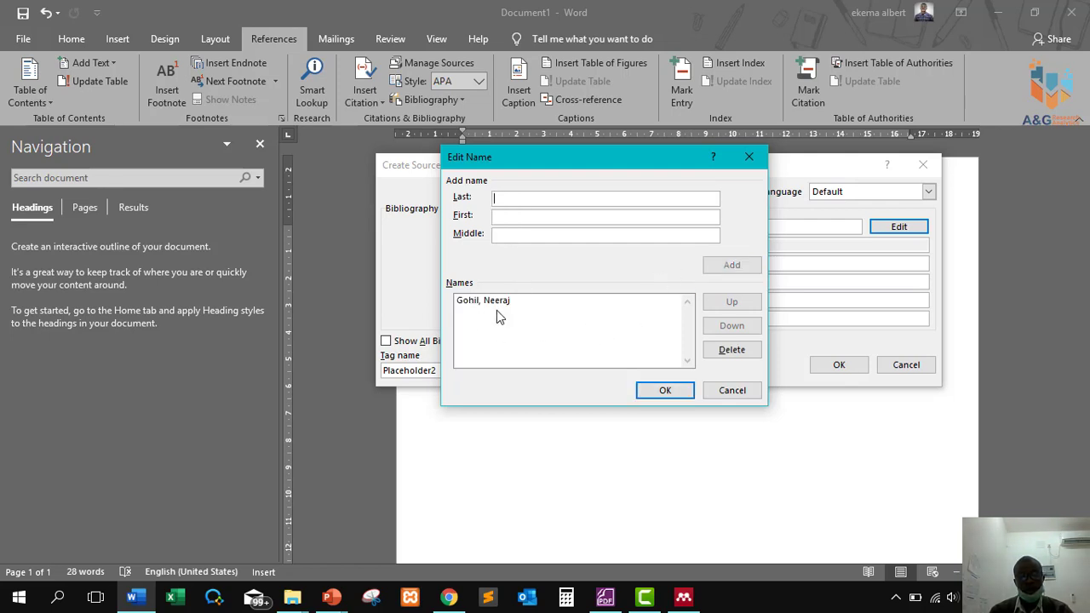
left_click(499, 199)
left_click(665, 390)
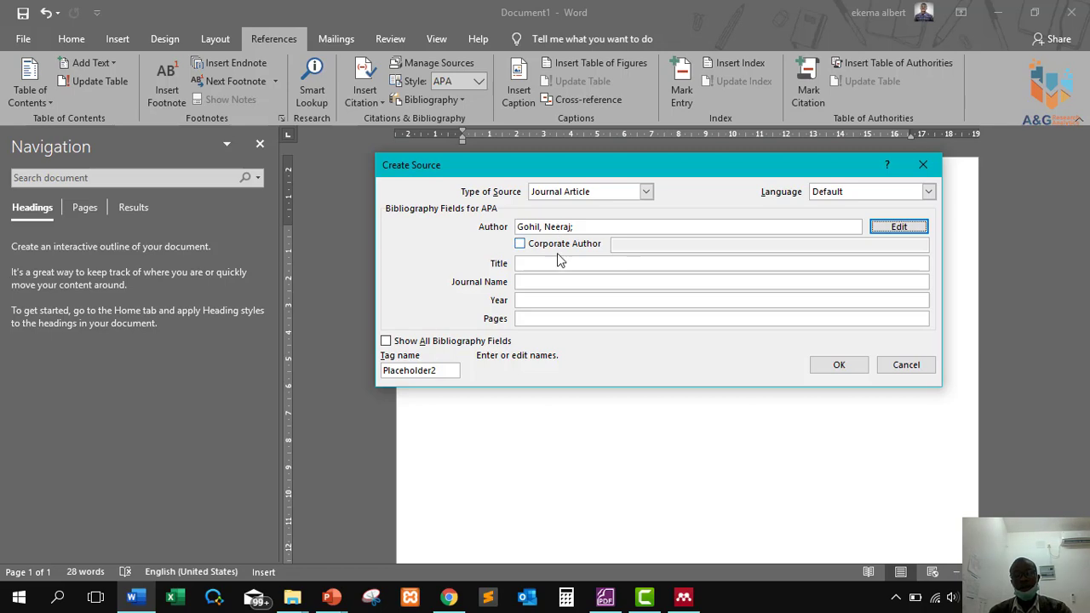
Fill the source's Title with both lines of the article title copied from the PDF.
left_click(537, 265)
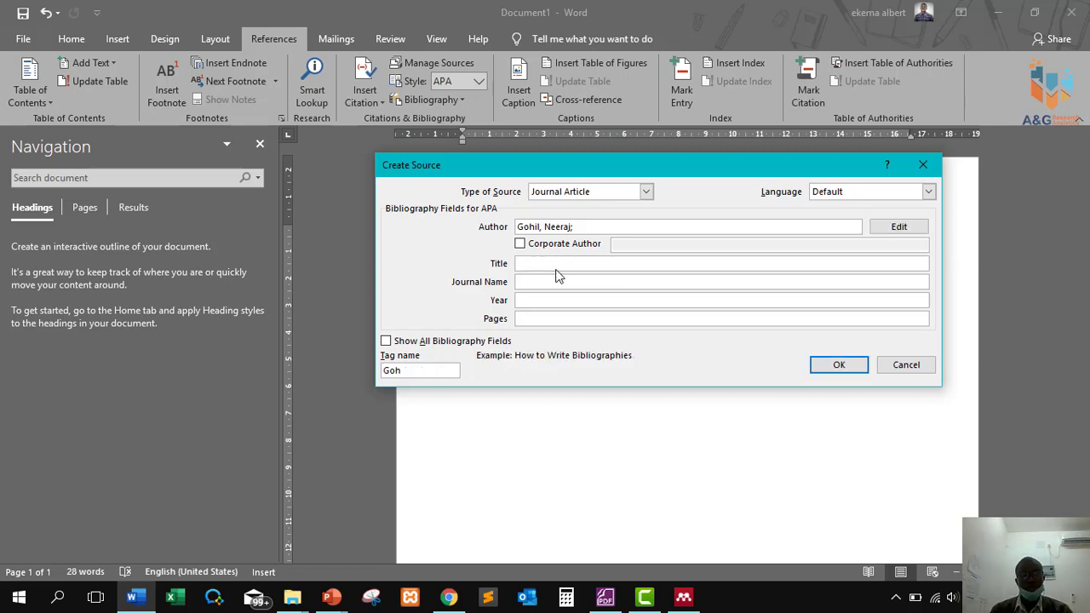
key("alt+Tab")
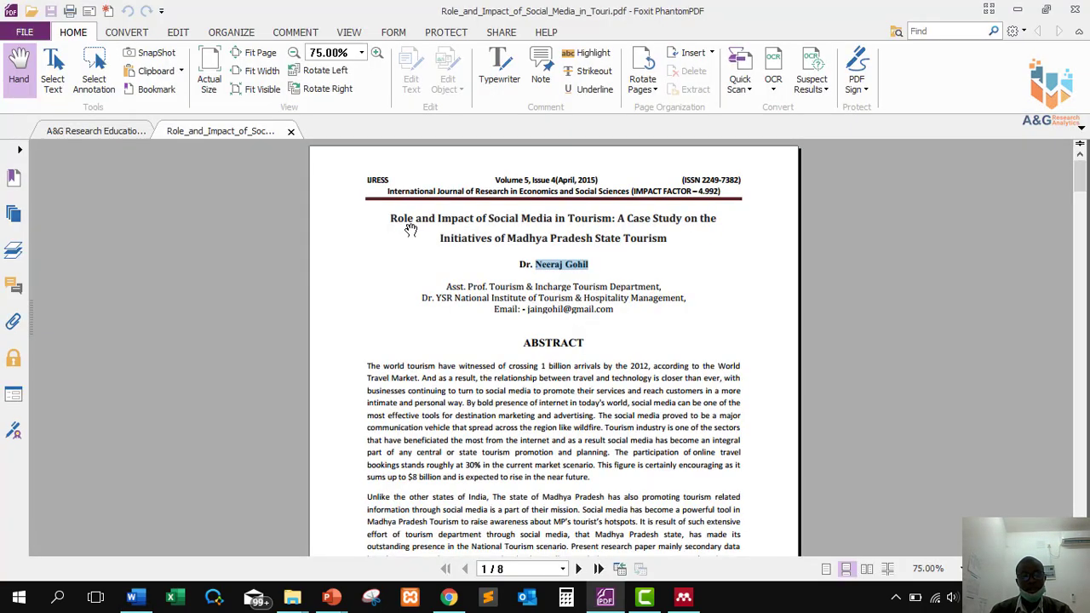
left_click_drag(383, 221, 718, 220)
key("ctrl+c")
key("alt+Tab")
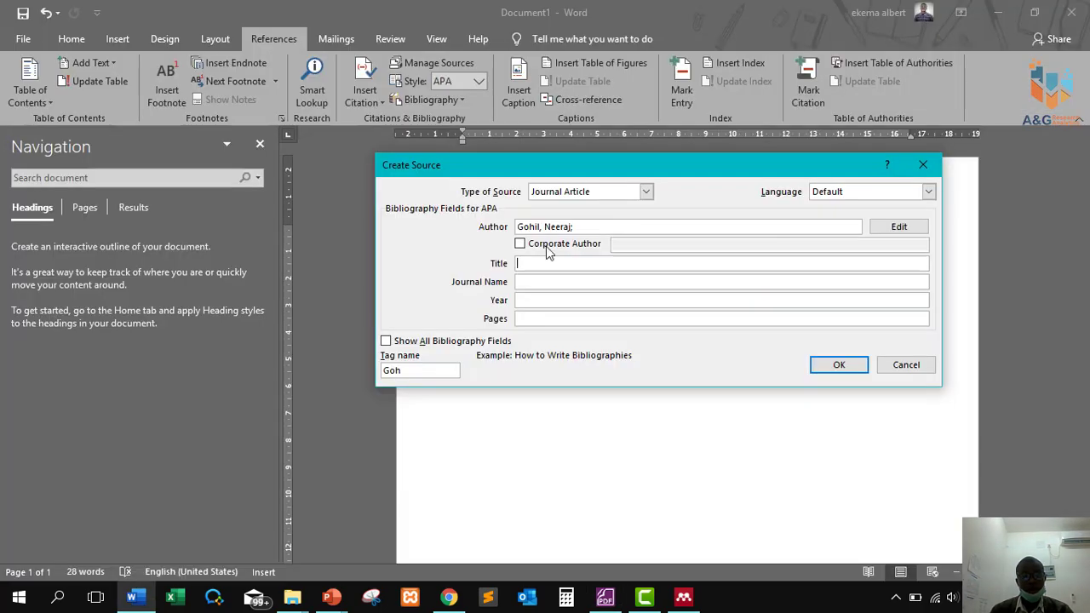
key("ctrl+v")
key("alt+Tab")
left_click(499, 245)
left_click_drag(437, 239, 672, 241)
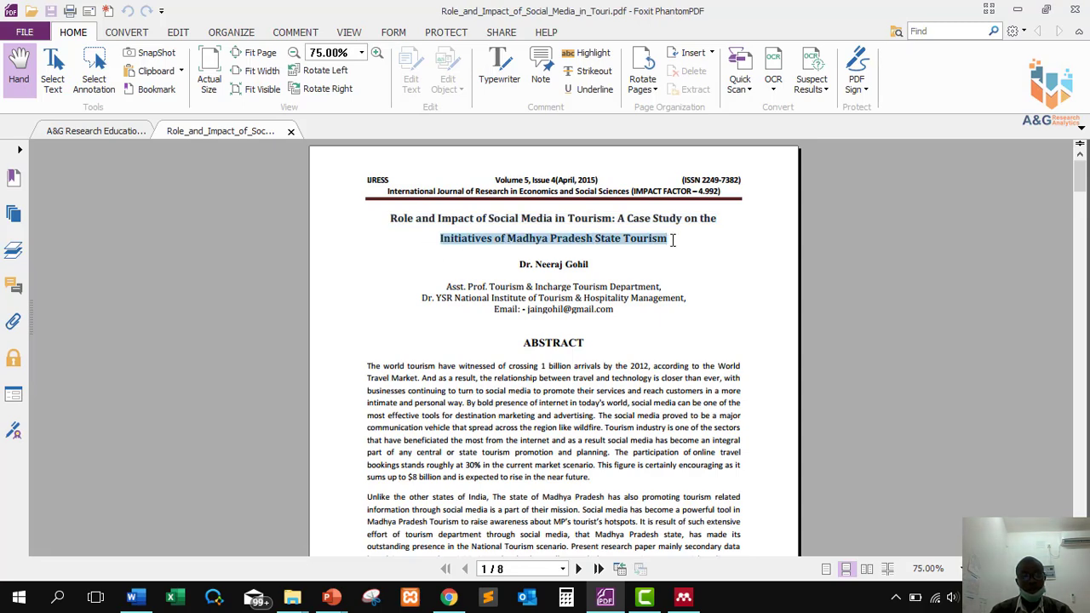
key("ctrl+c")
key("alt+Tab")
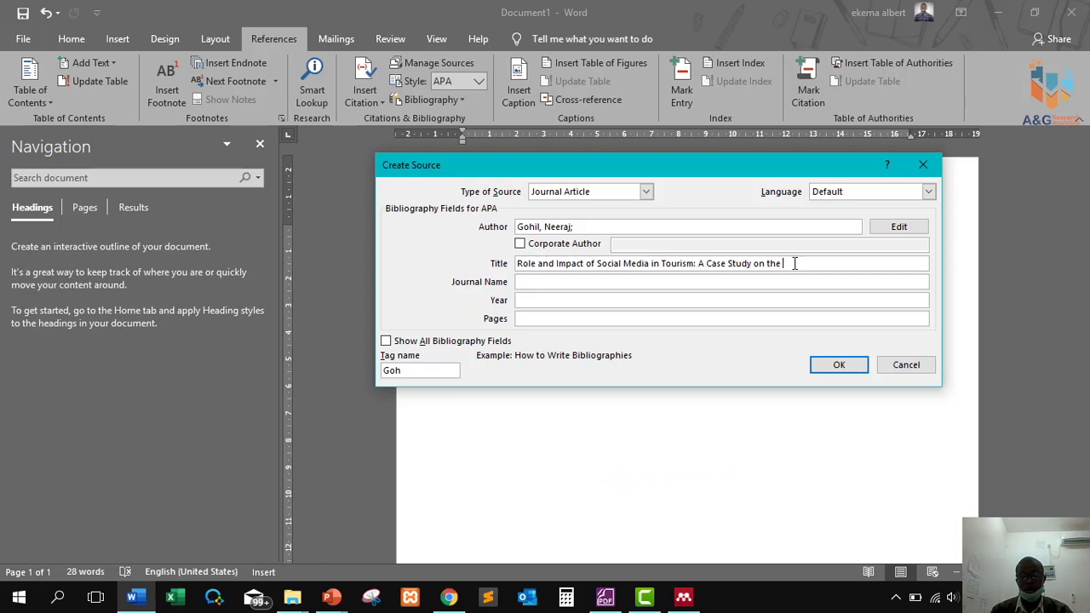
key("ctrl+v")
Paste the journal name from the PDF page header into Journal Name.
left_click(560, 281)
key("alt+Tab")
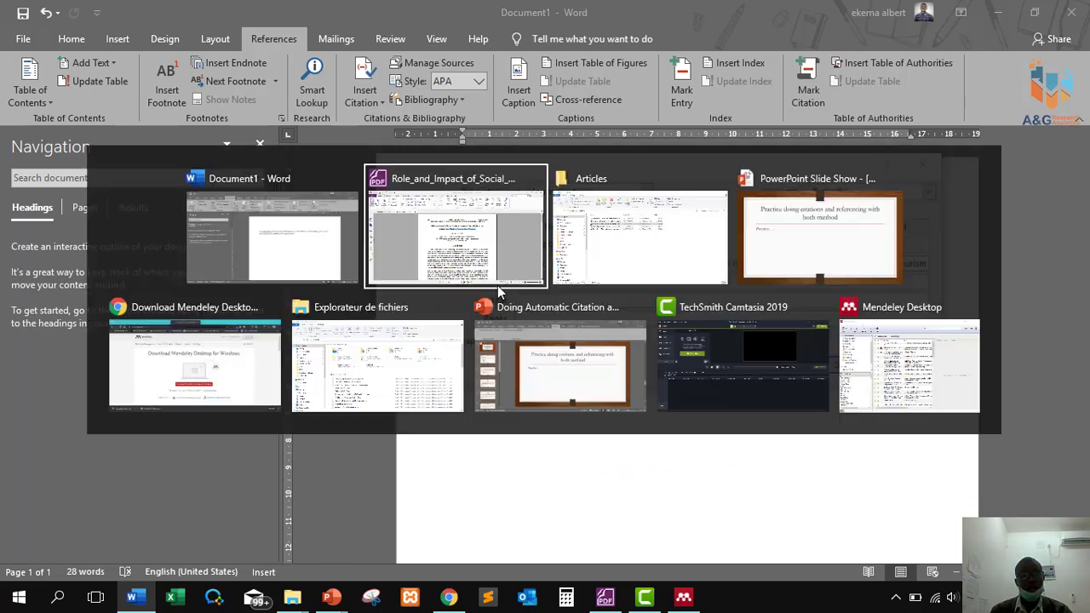
left_click_drag(387, 191, 631, 186)
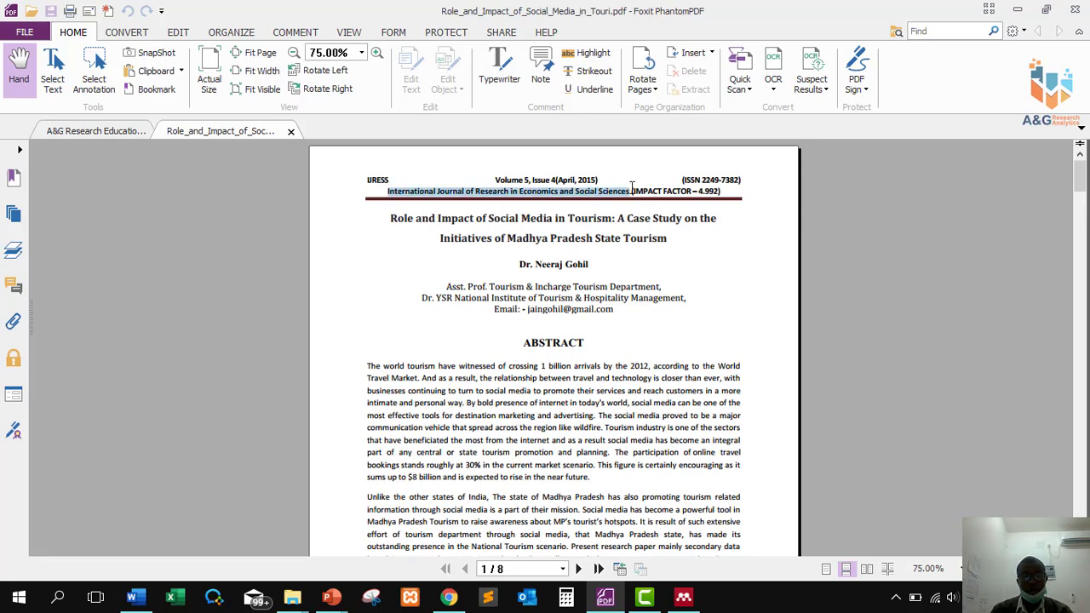
key("alt+Tab")
key("ctrl+v")
key("Tab")
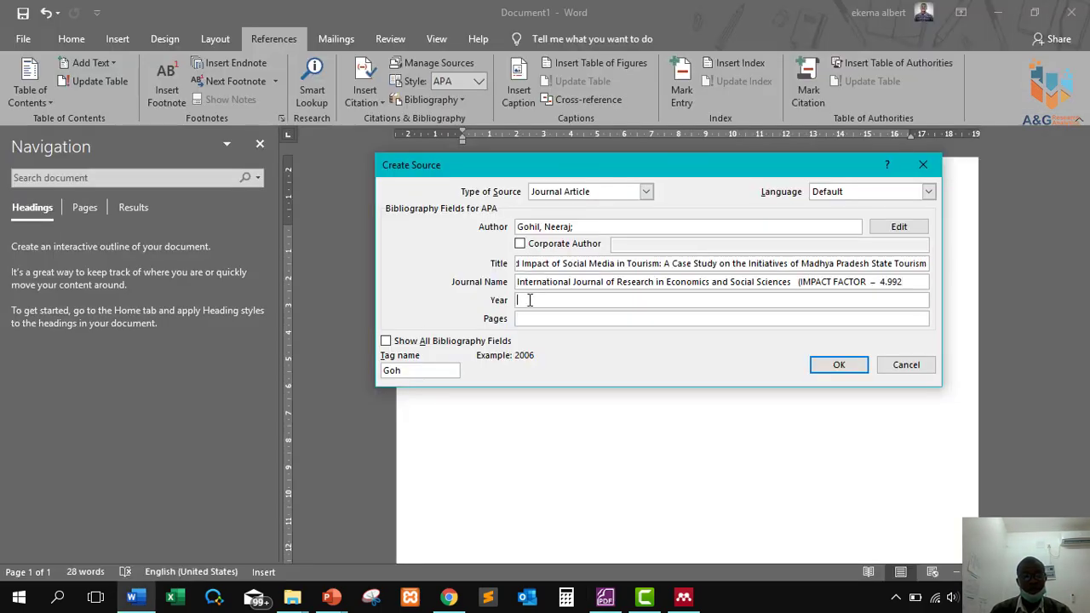
Enter the year 2015 after checking the PDF, and show all bibliography fields.
key("alt+Tab")
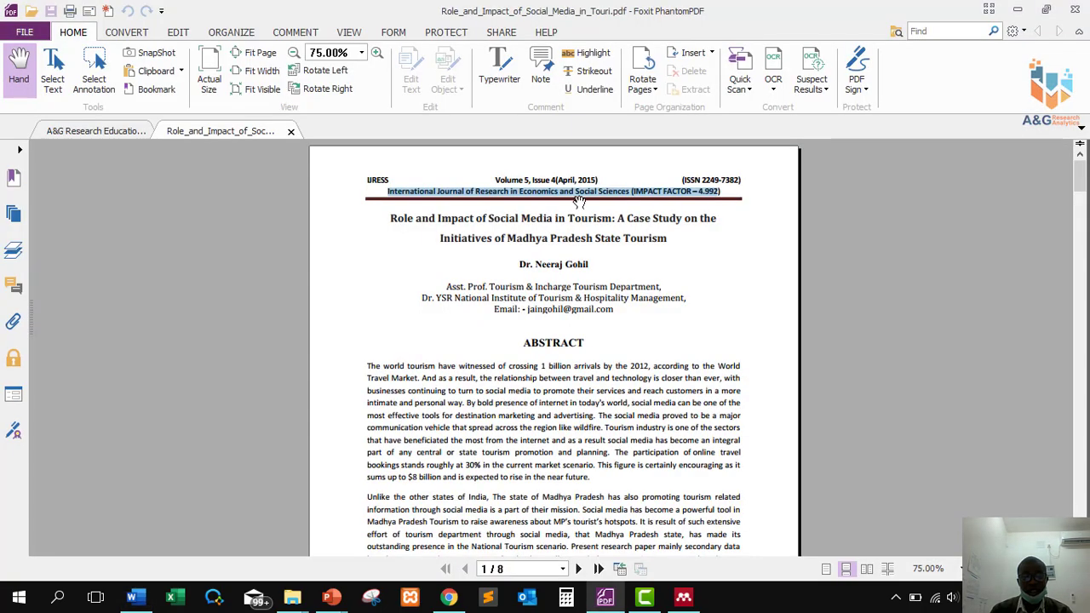
key("alt+Tab")
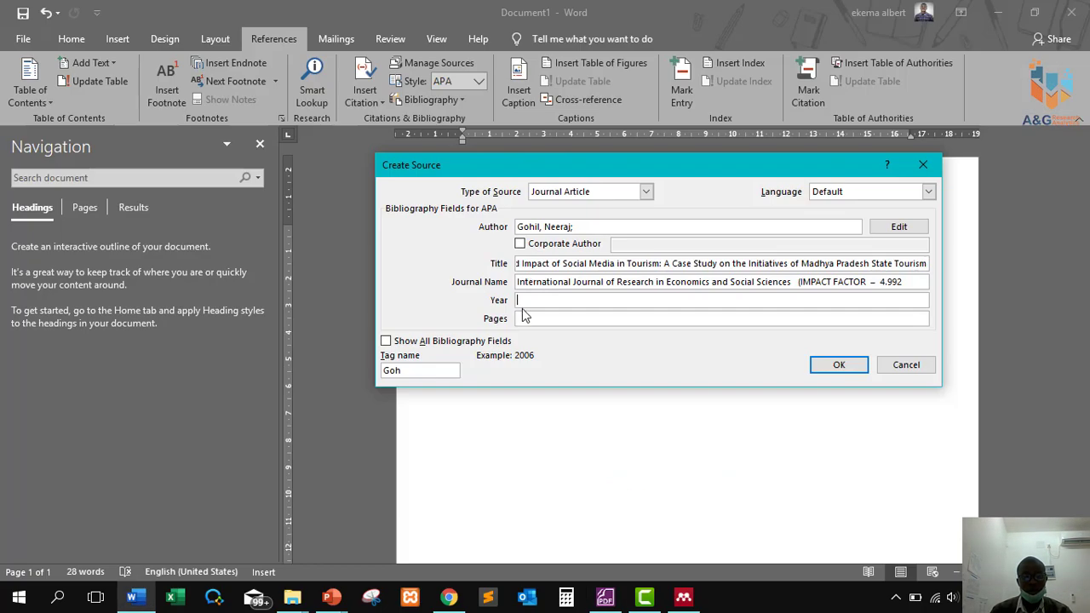
type("2015")
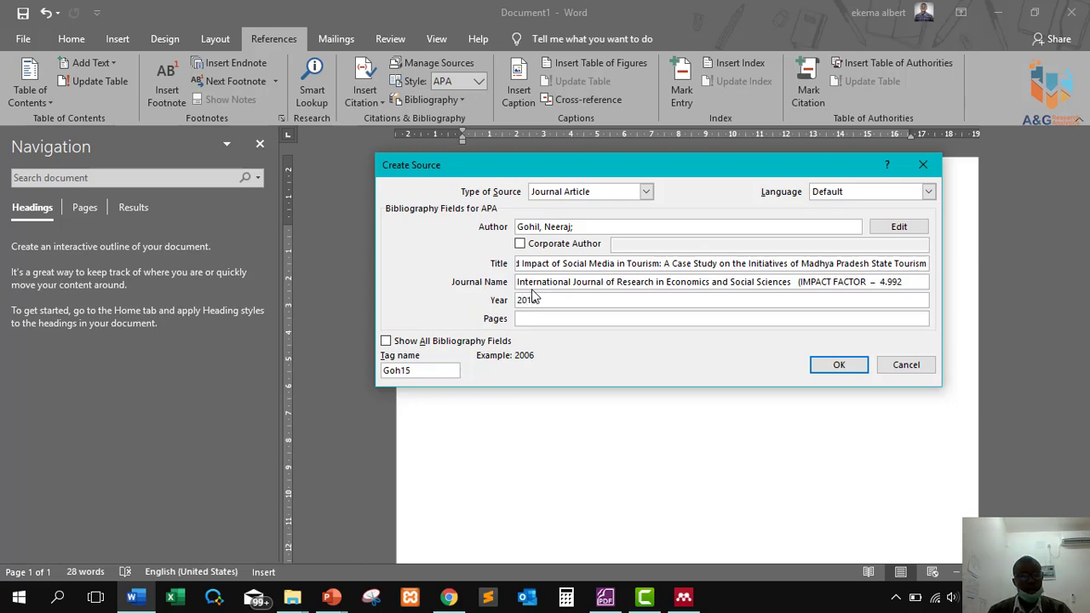
key("alt+Tab")
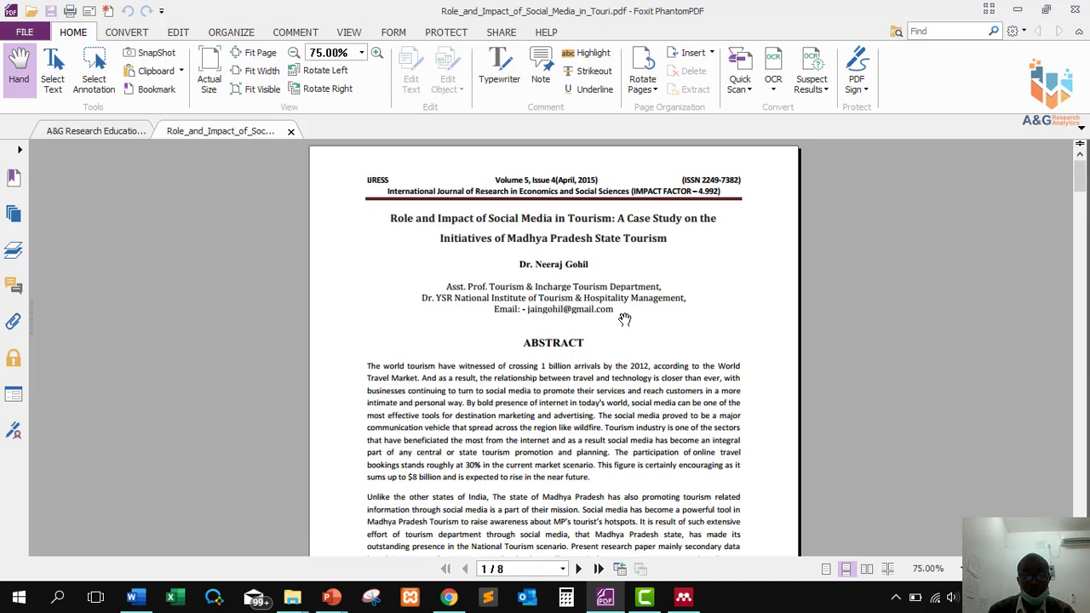
scroll(626, 317, "down", 5)
scroll(626, 317, "up", 5)
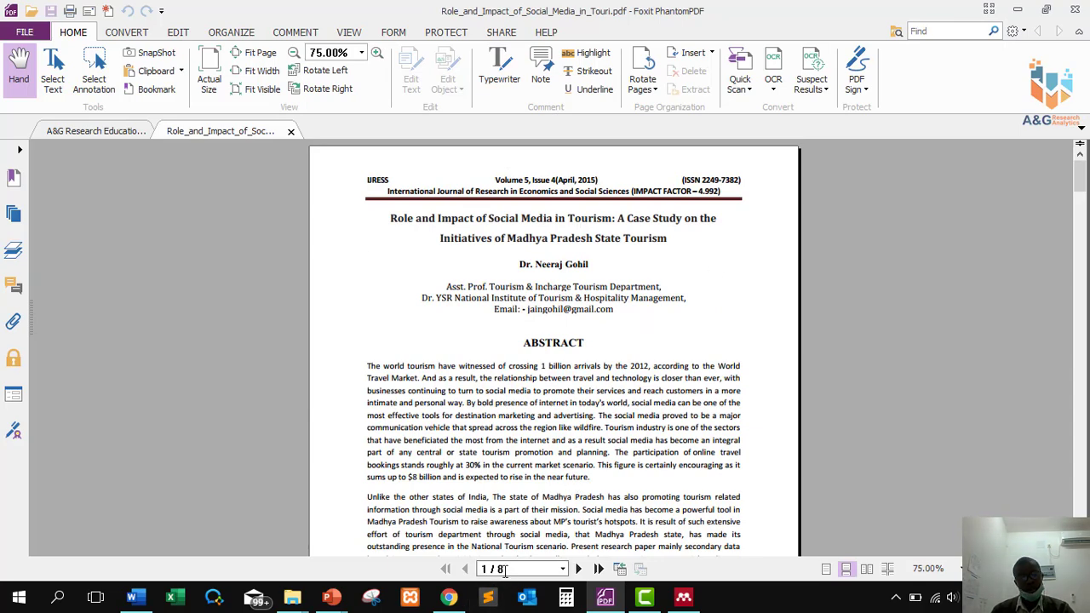
key("alt+Tab")
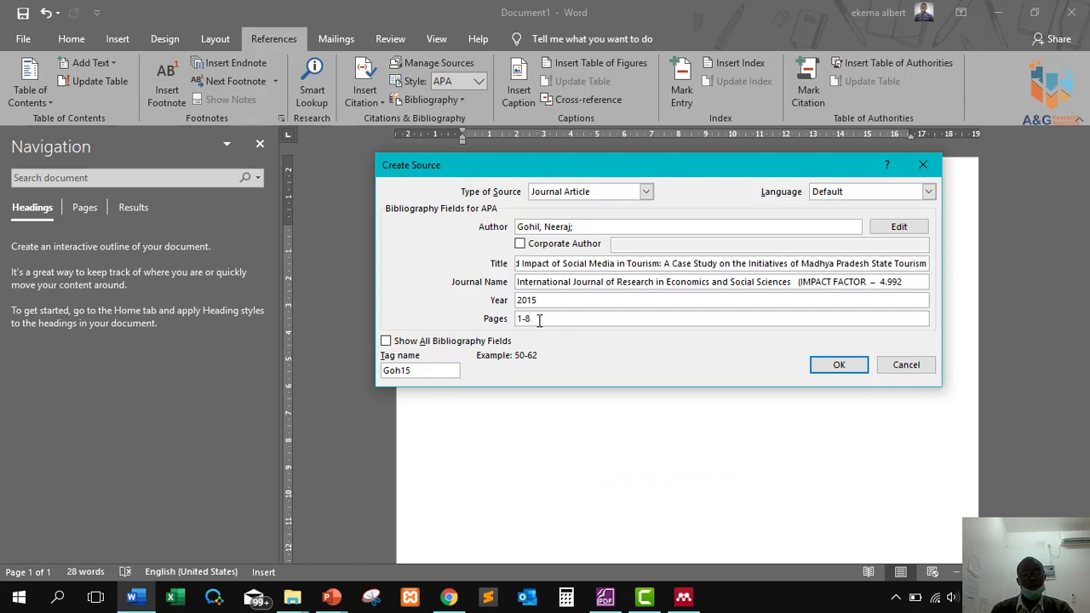
left_click(385, 341)
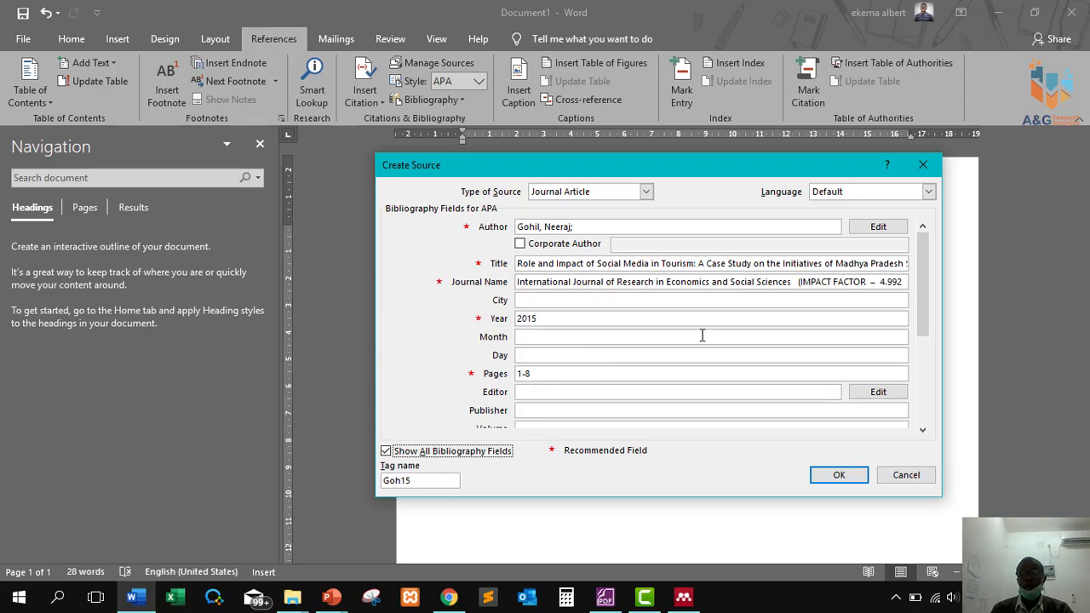
Enter Volume 5 and Issue 4 for the journal source.
left_click_drag(927, 291, 934, 369)
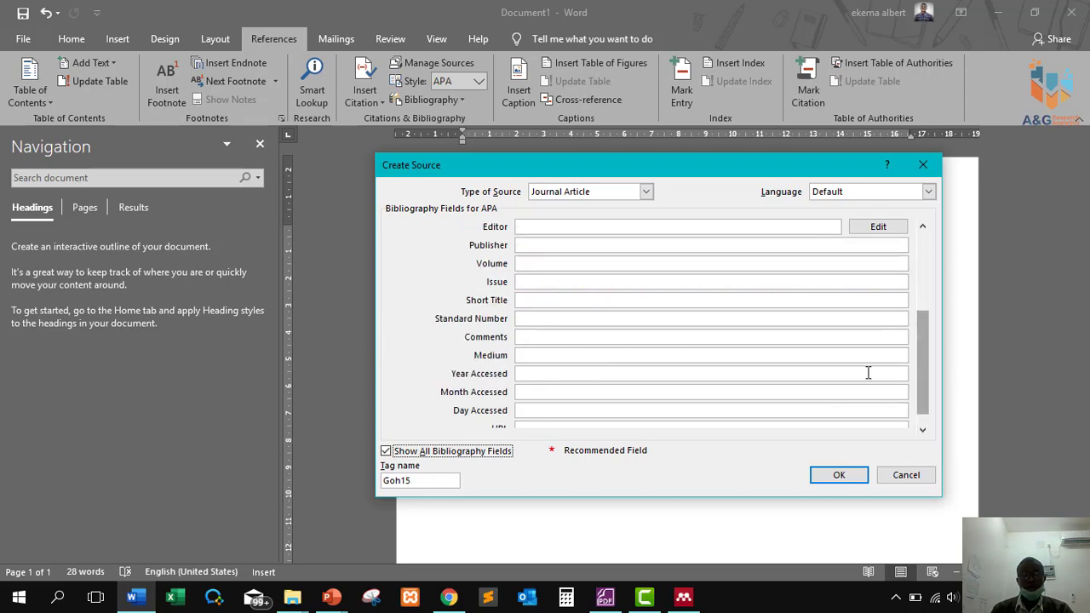
left_click(531, 264)
key("alt+Tab")
key("Escape")
type("5")
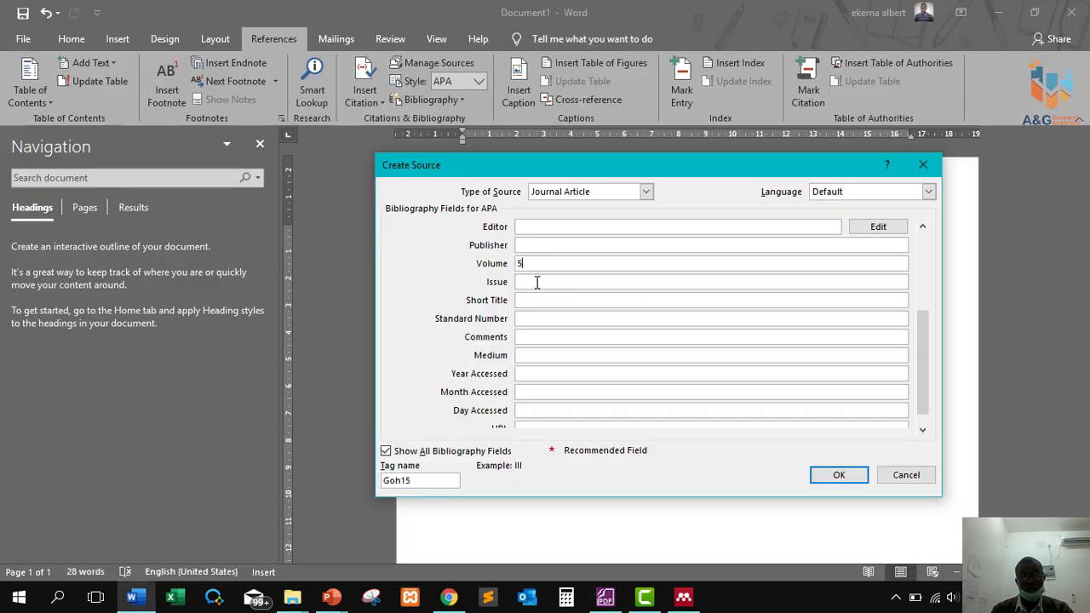
key("alt+Tab")
key("alt+Tab")
left_click(545, 283)
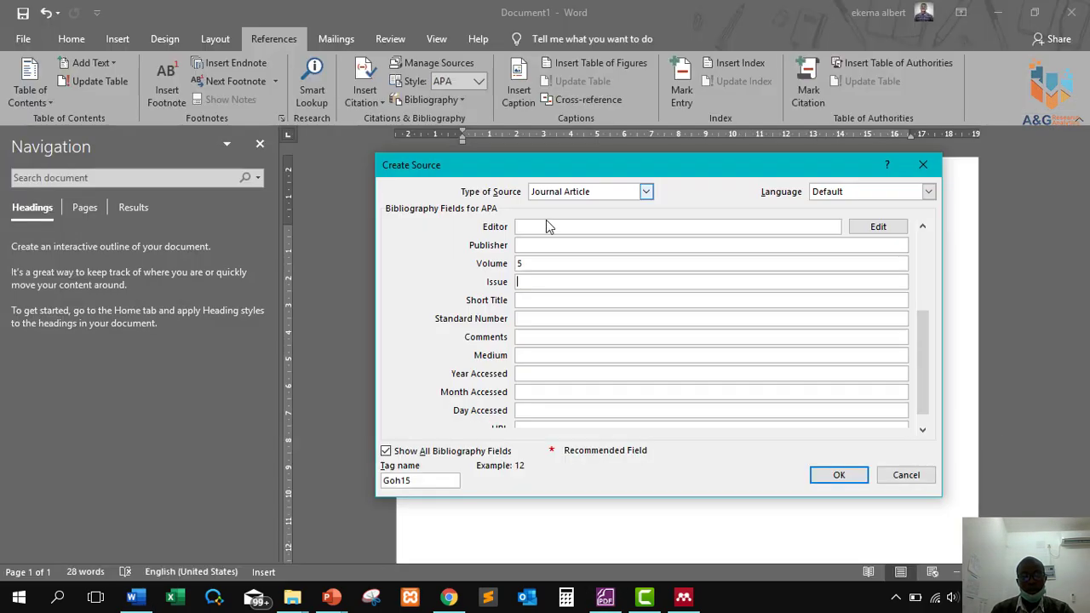
type("4")
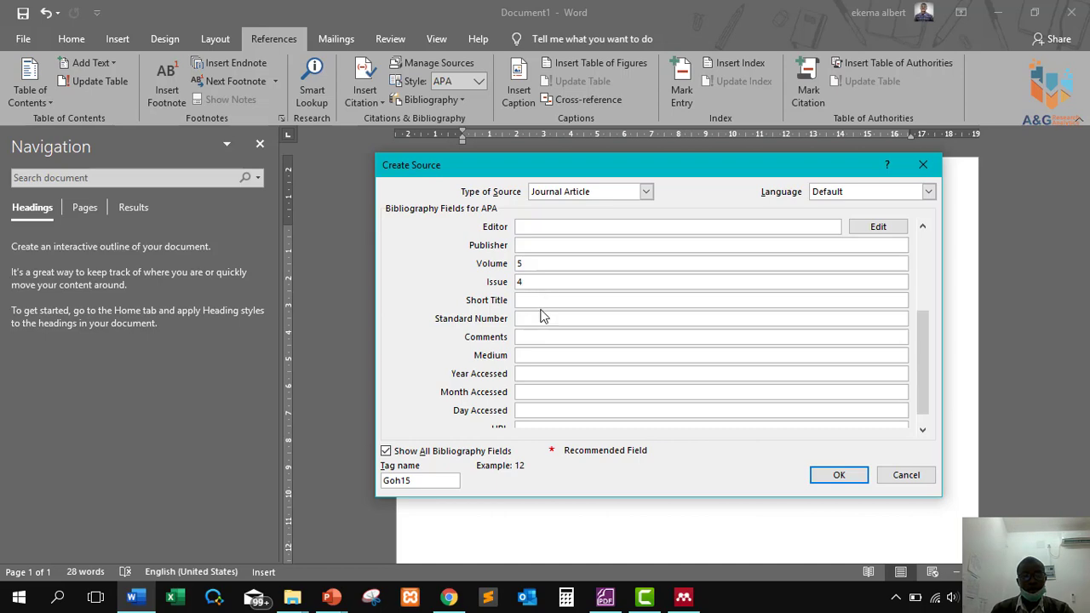
Paste ISSN 2249-7382 from the PDF into Standard Number and save the source.
left_click(540, 317)
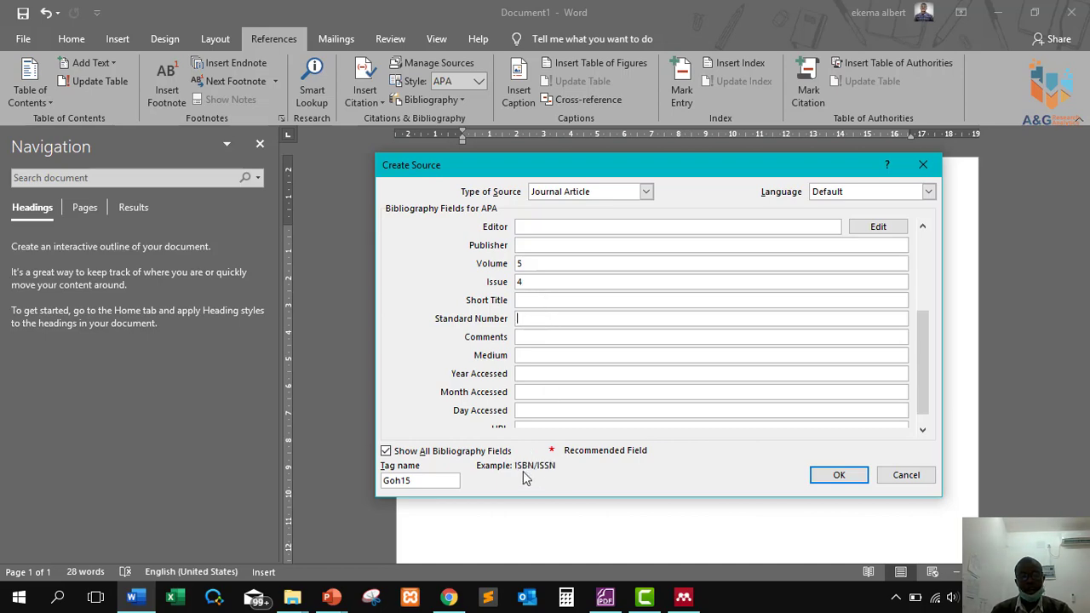
key("alt+Tab")
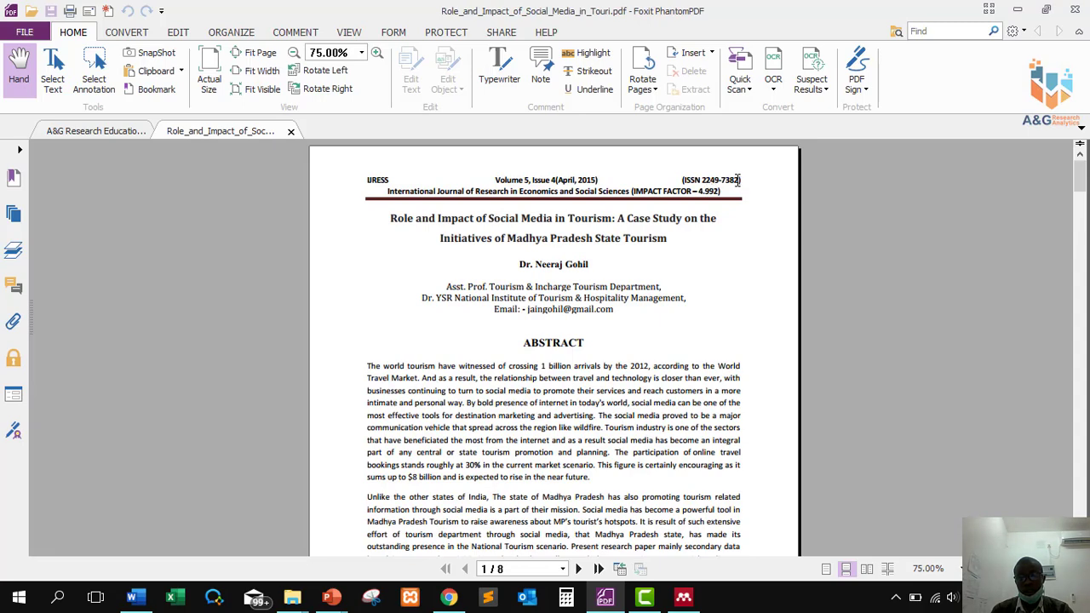
left_click_drag(741, 179, 683, 183)
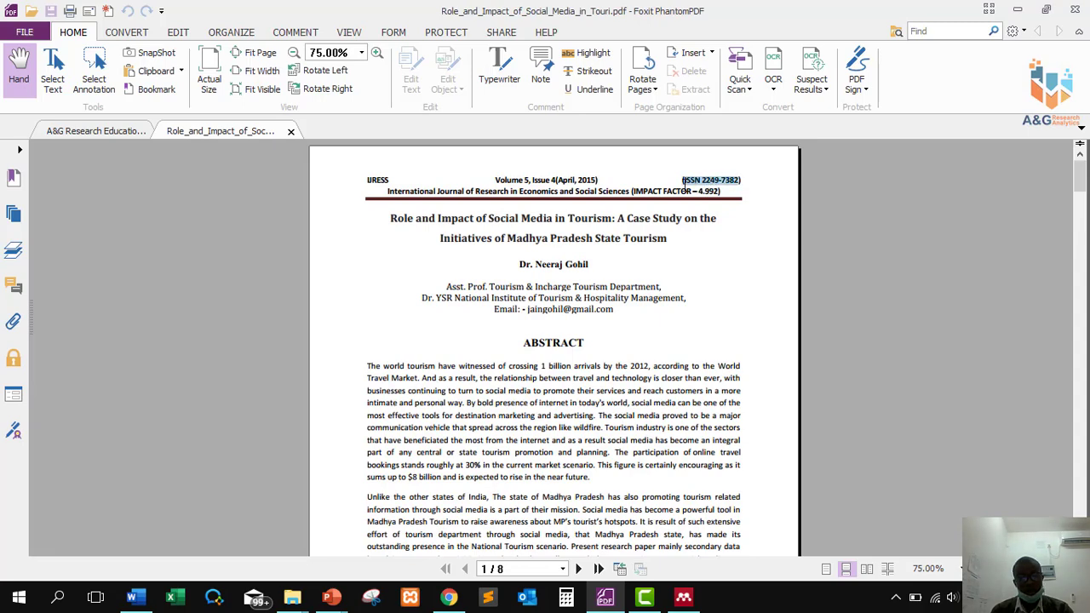
key("alt+Tab")
left_click(552, 318)
key("ctrl+v")
scroll(657, 340, "down", 1)
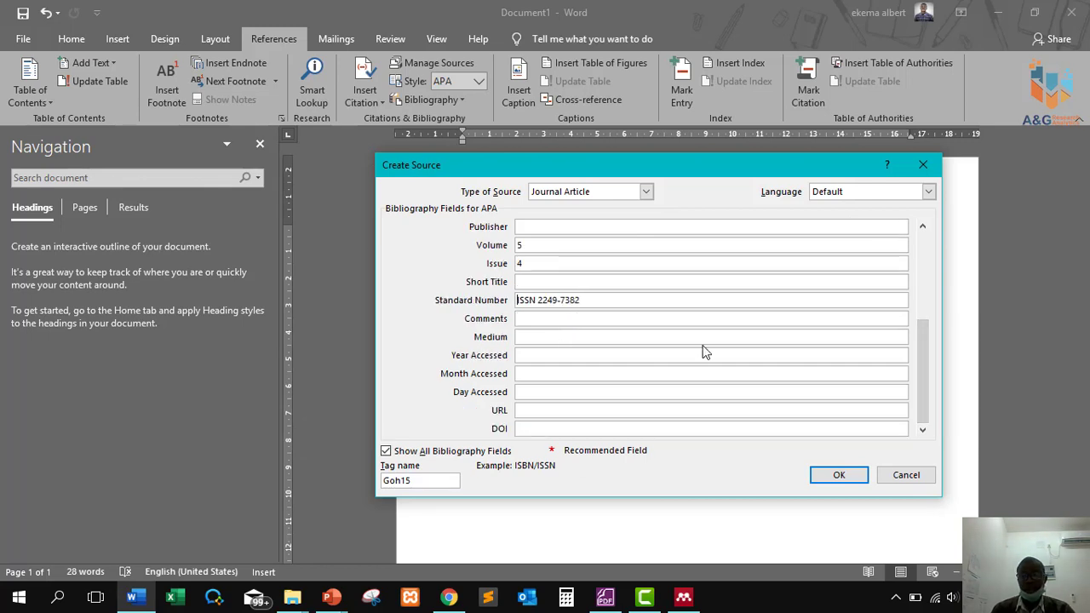
left_click_drag(920, 353, 921, 260)
left_click(839, 475)
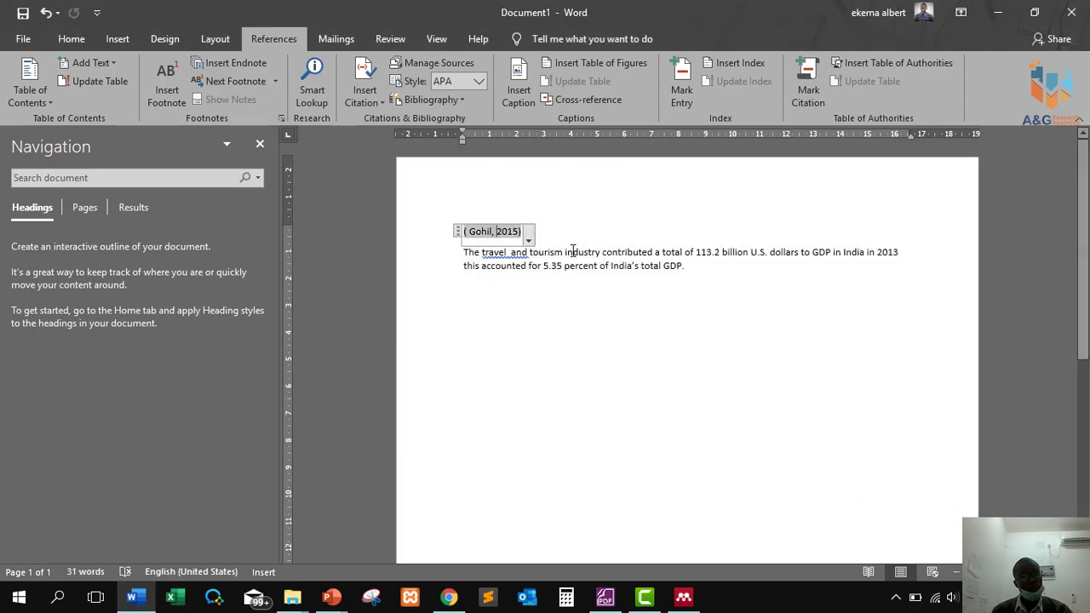
Delete the stray citation line, fix the spacing, and end the sentence with a full stop.
triple_click(511, 232)
key("BackSpace")
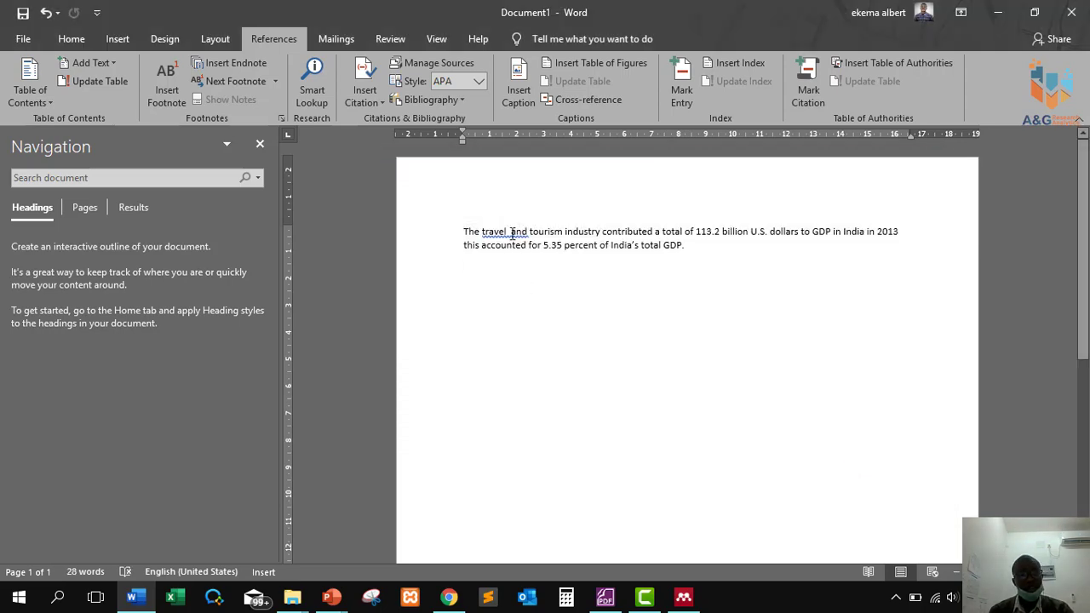
key("BackSpace")
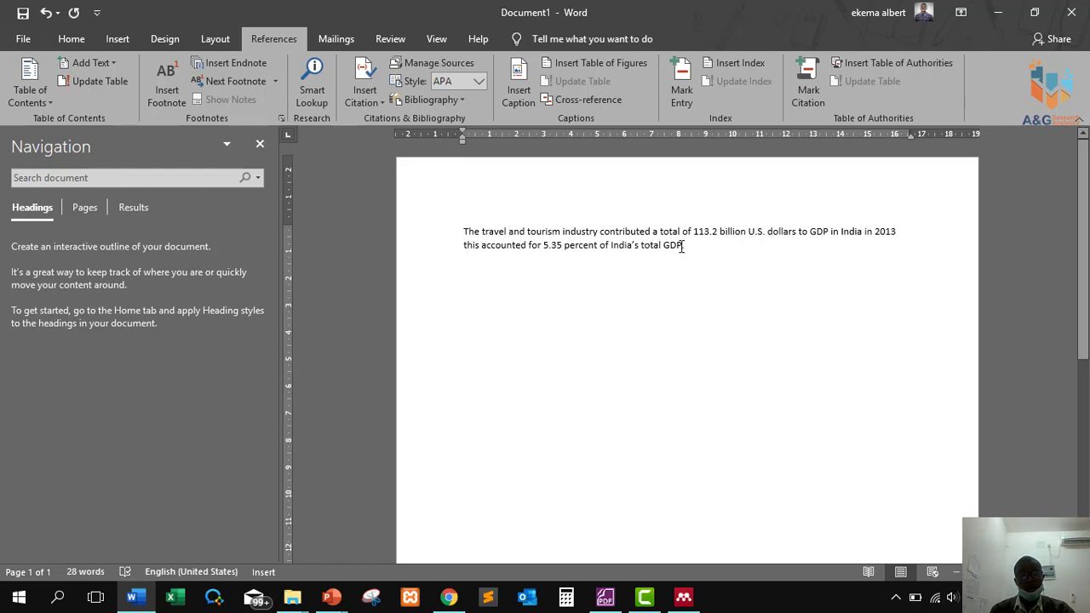
type(".")
left_click(685, 246)
key("BackSpace")
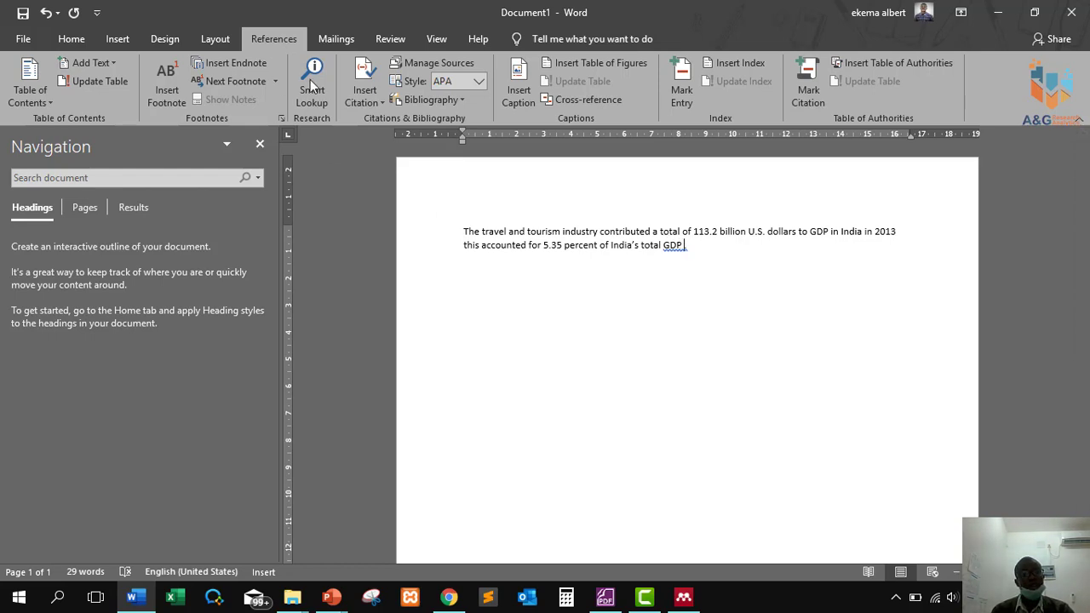
Cite the 2015 tourism article after GDP, then start a new paragraph with the author's surname (2015).
left_click(371, 103)
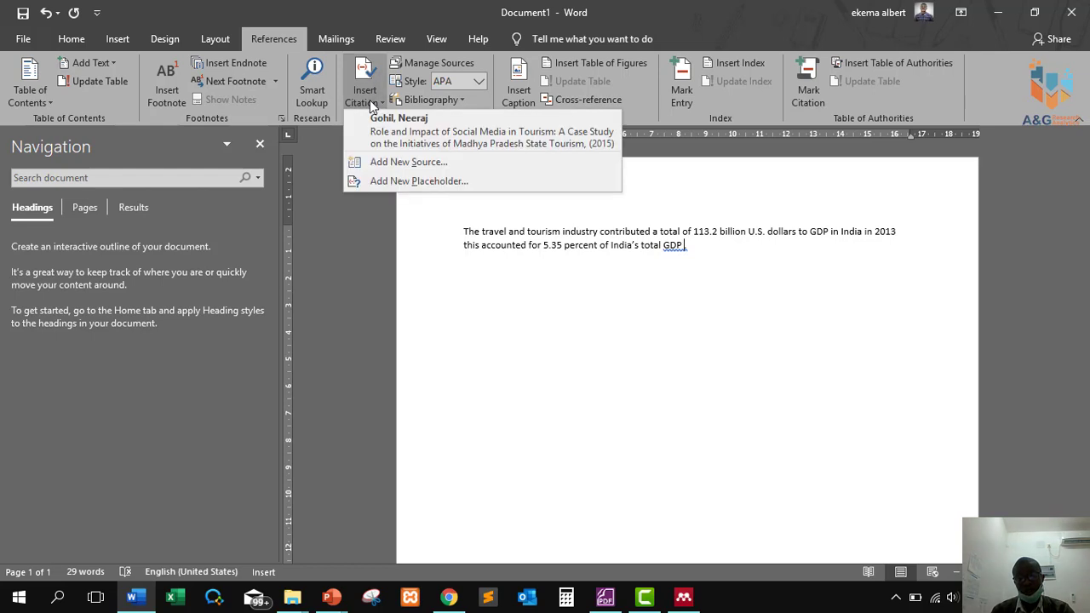
left_click(420, 132)
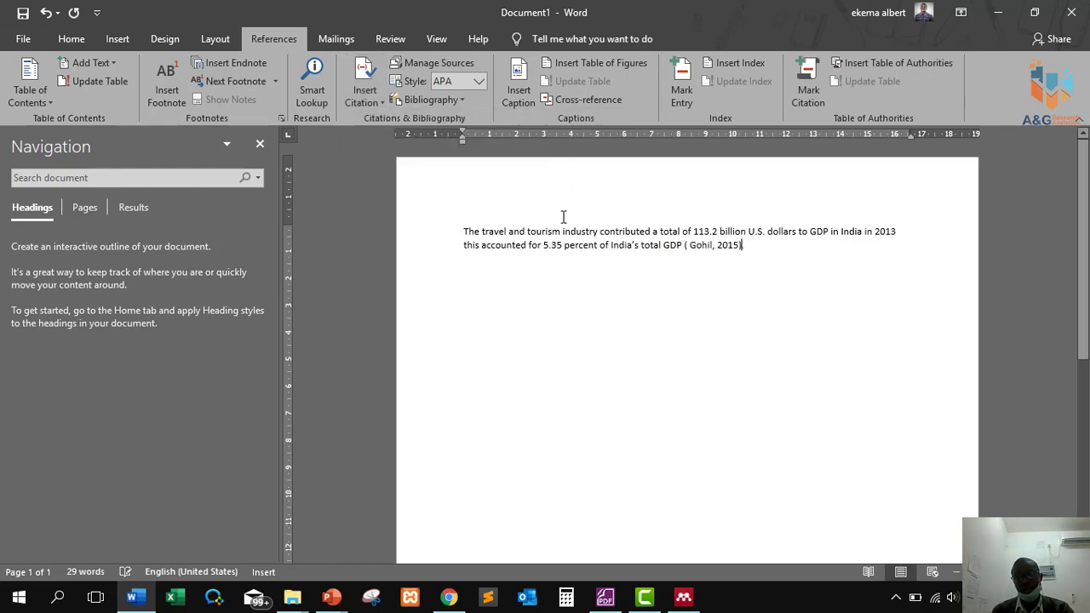
left_click(486, 287)
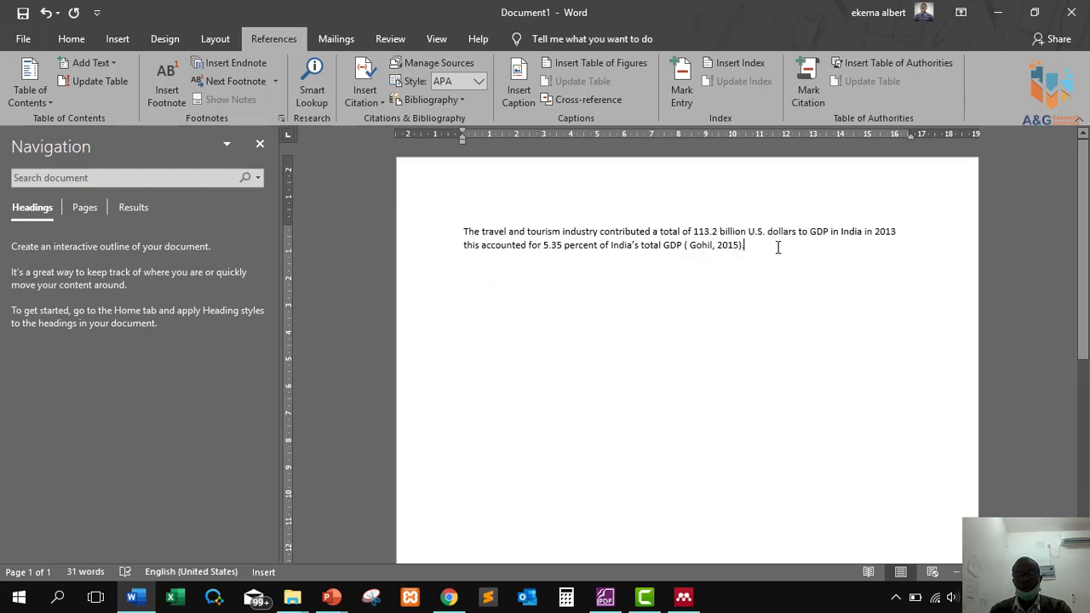
key("Return")
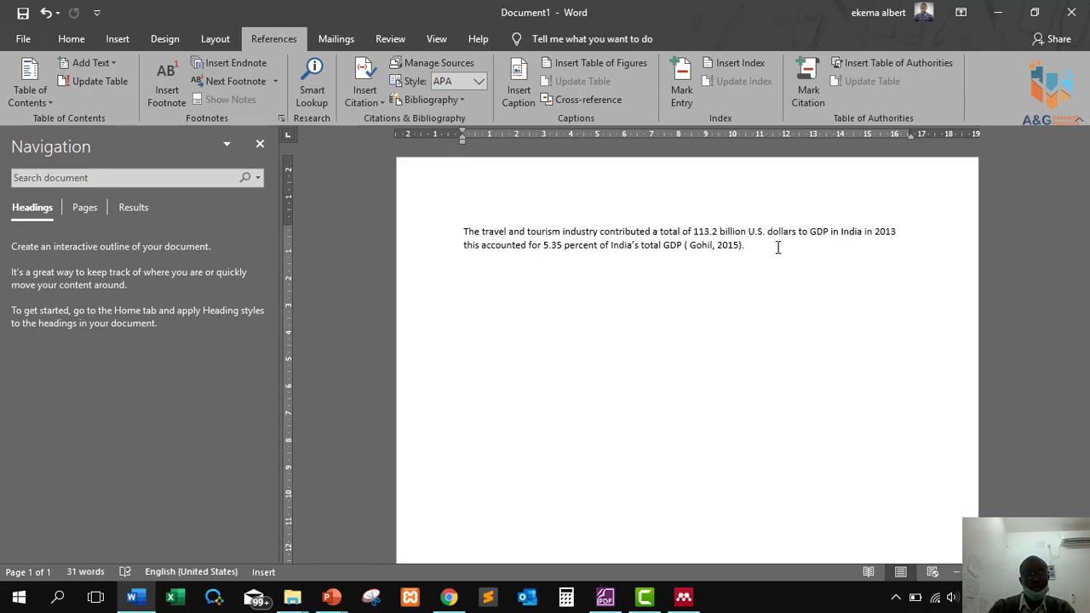
type("Go")
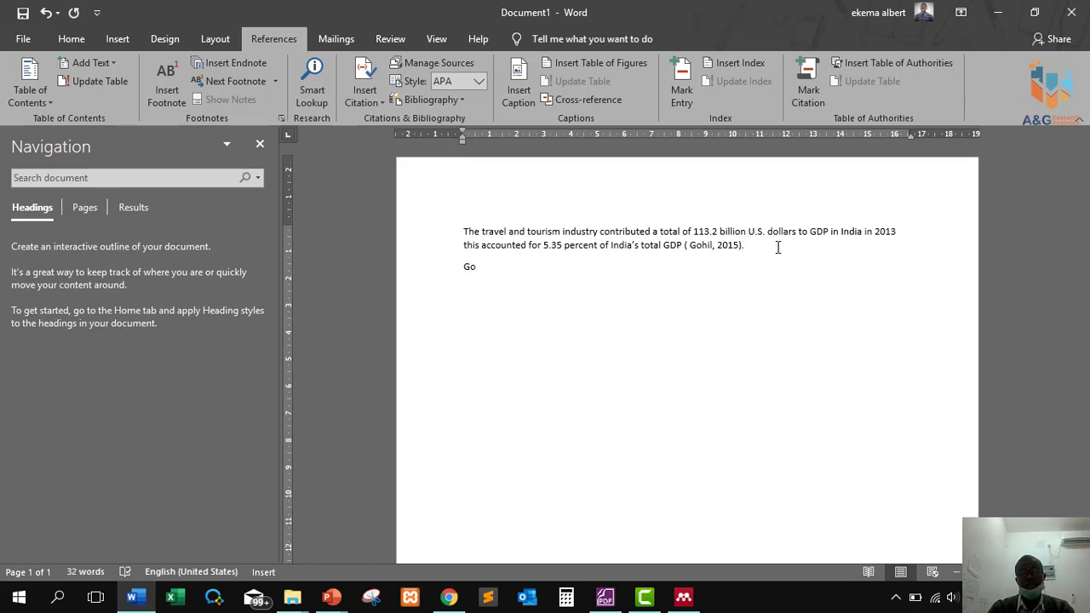
type("hil (")
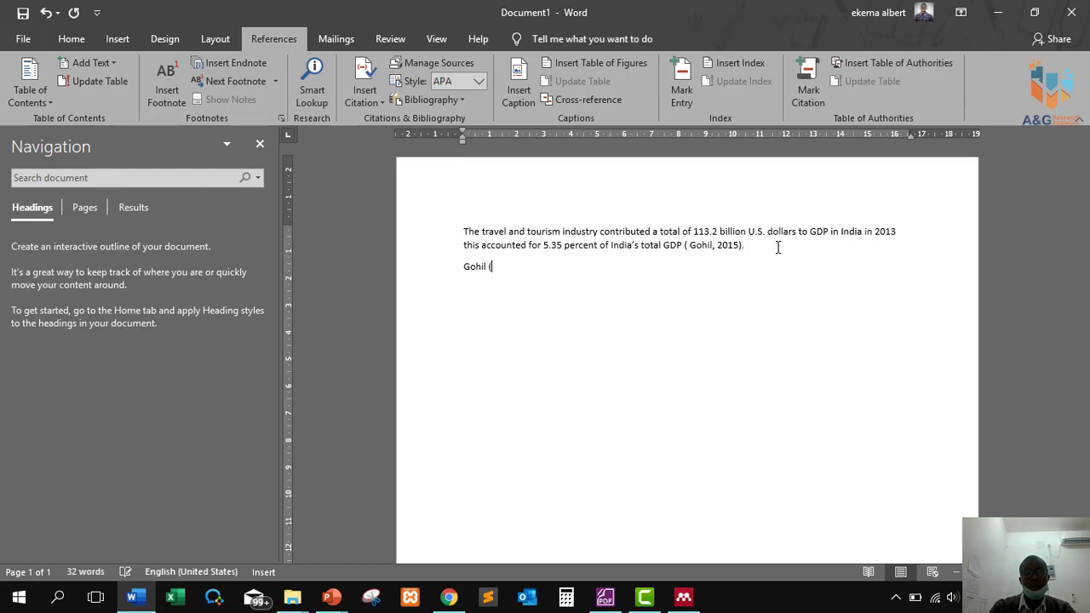
type("2015)")
Put 'Acrording to' before the narrative citation and add a comma after it.
key("Home")
type("Acrording to")
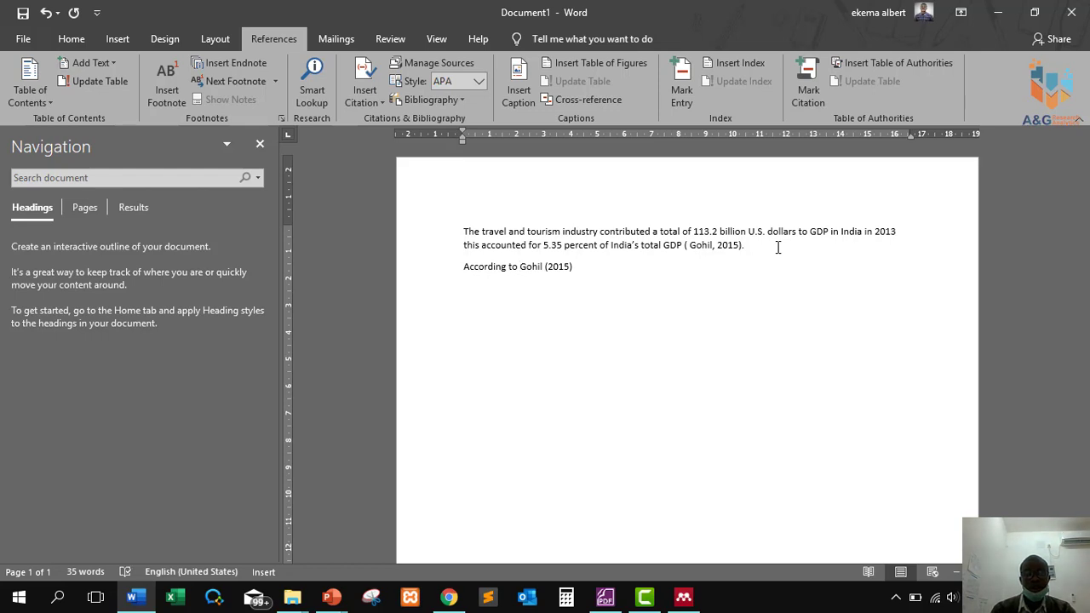
left_click(626, 269)
type(",")
Copy the travel and tourism GDP statement from the first paragraph after the narrative citation.
left_click_drag(482, 232, 633, 280)
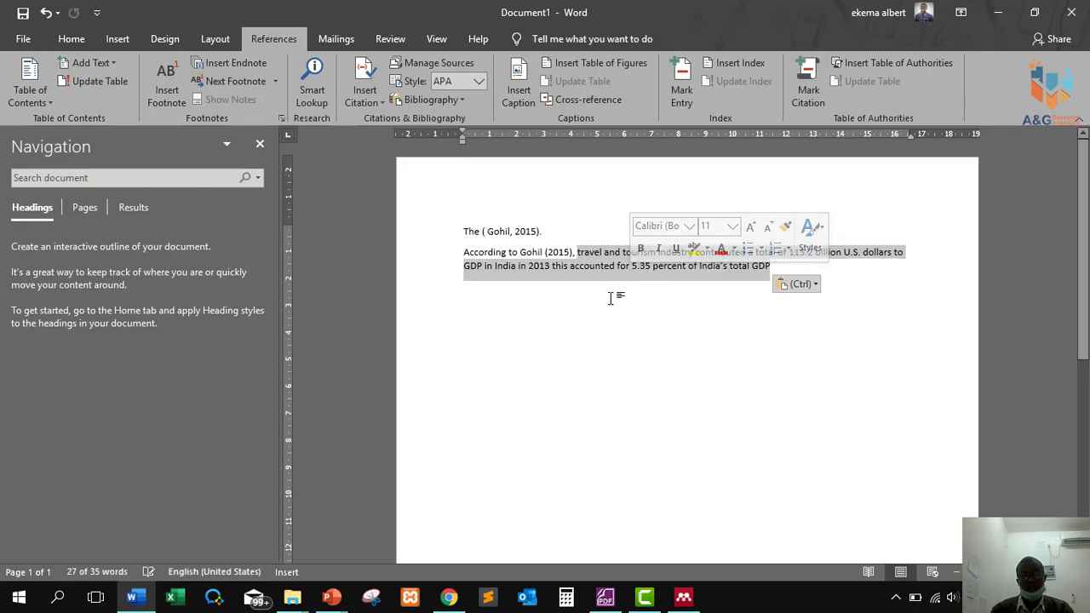
left_click(615, 297)
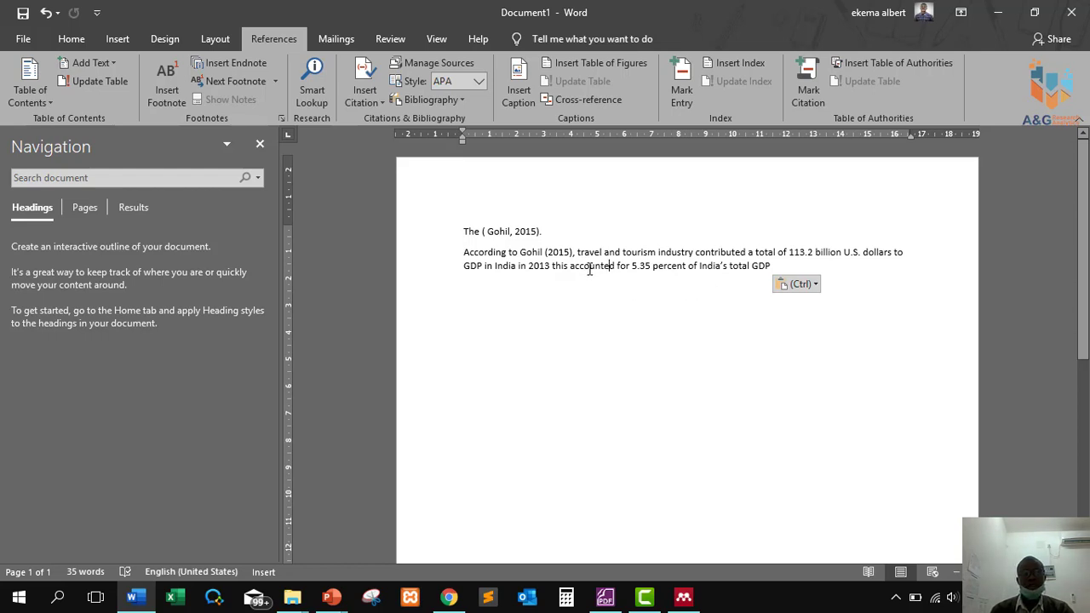
key("ctrl+z")
left_click(511, 244)
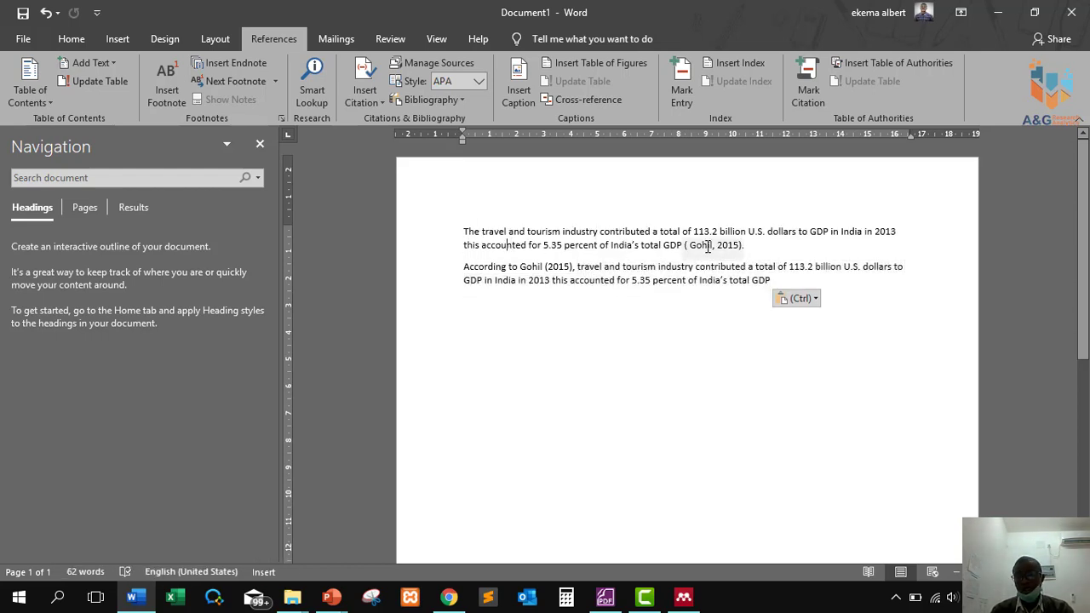
left_click(538, 266)
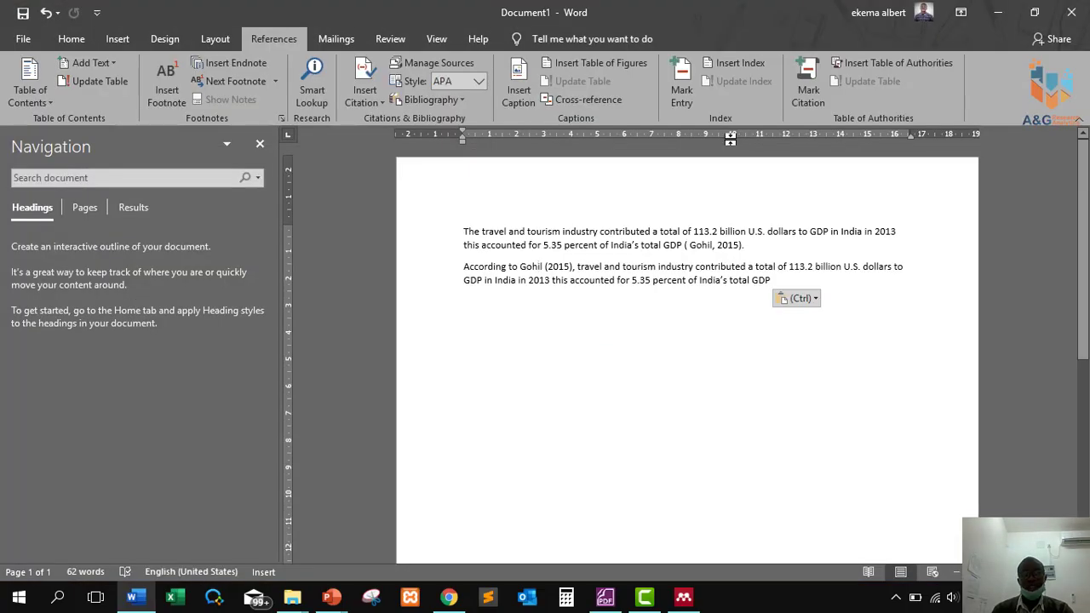
left_click(671, 338)
left_click(776, 281)
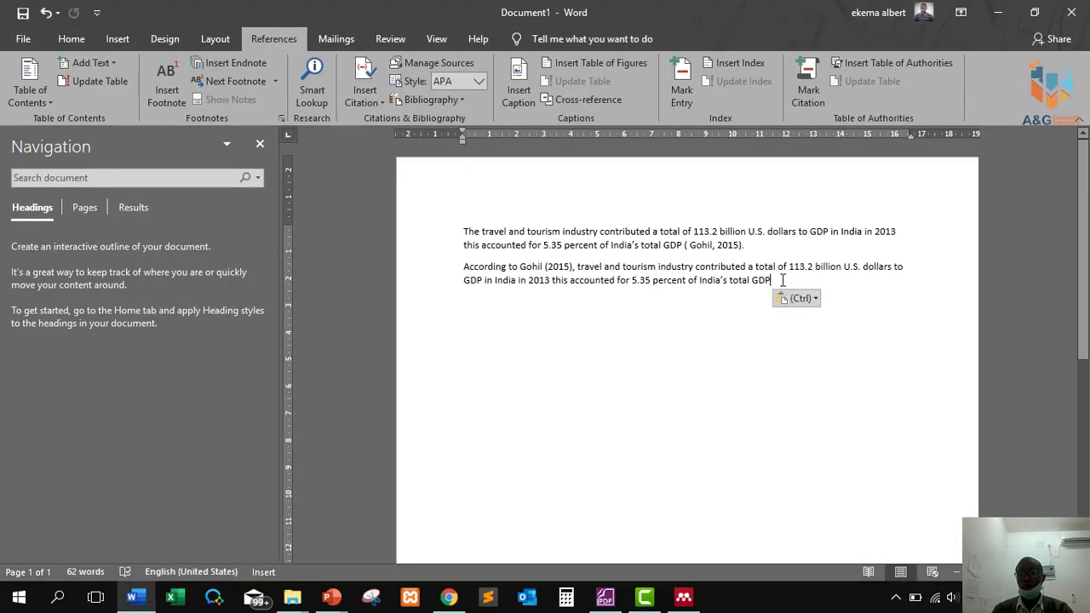
Finish the sentence with a full stop, add a 'List of Reference' heading, and show the Bibliography options.
type(".")
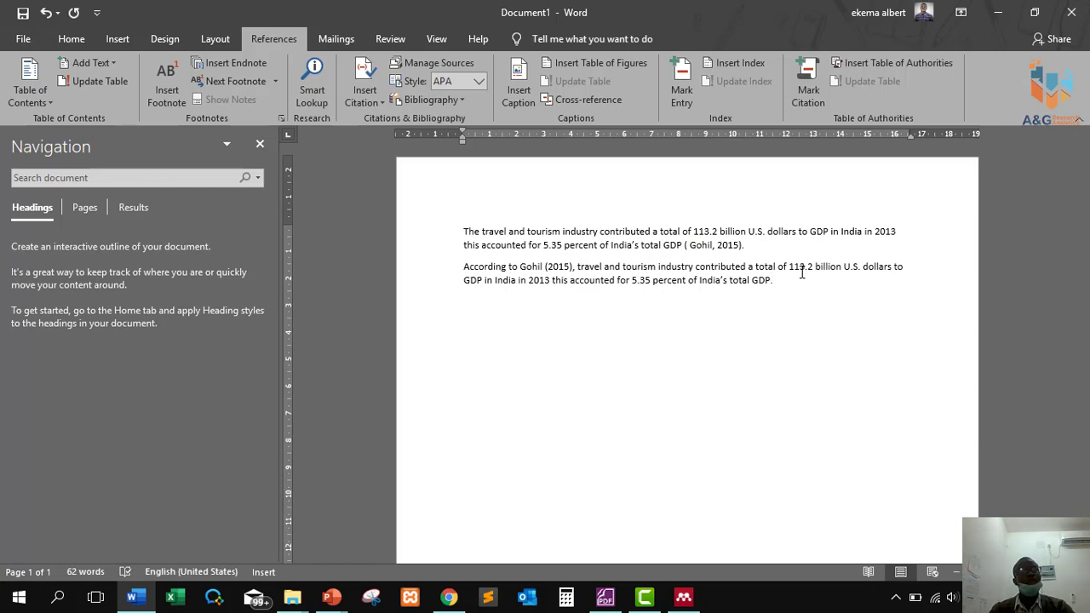
type("Li")
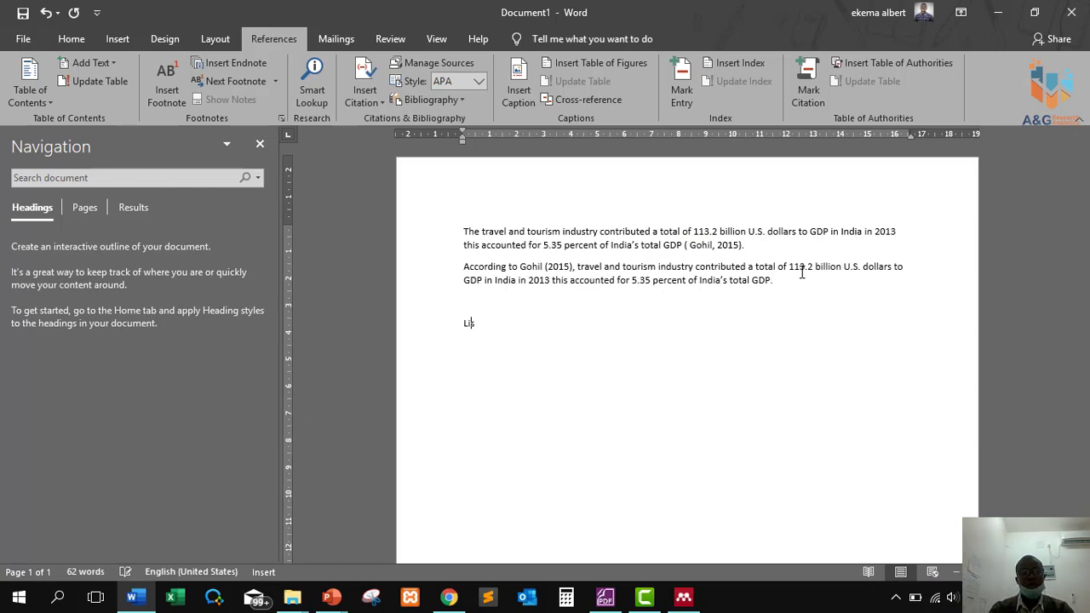
type("st of Reference")
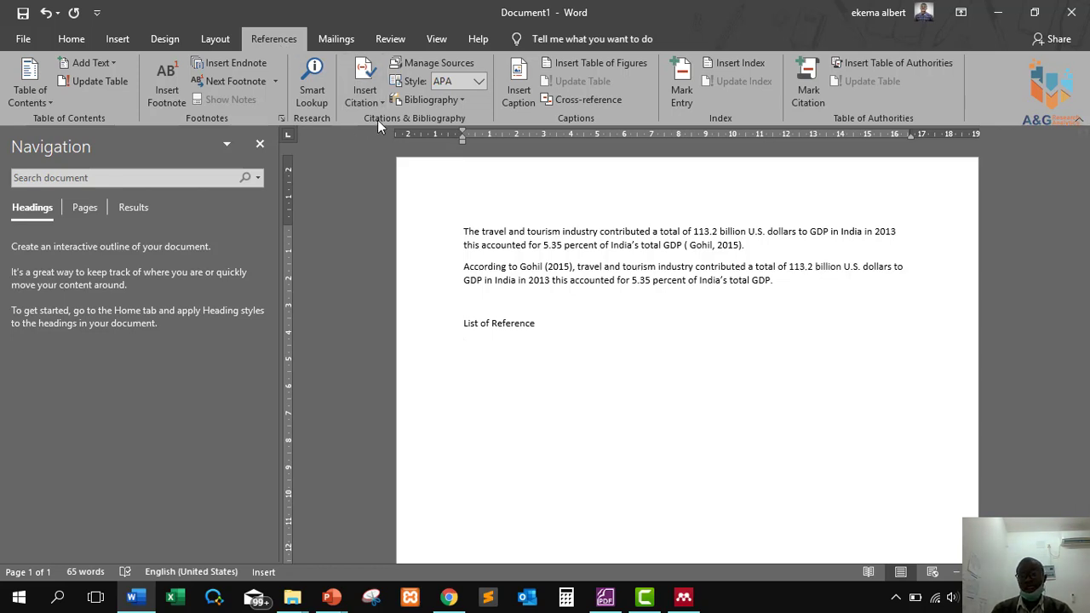
left_click(424, 100)
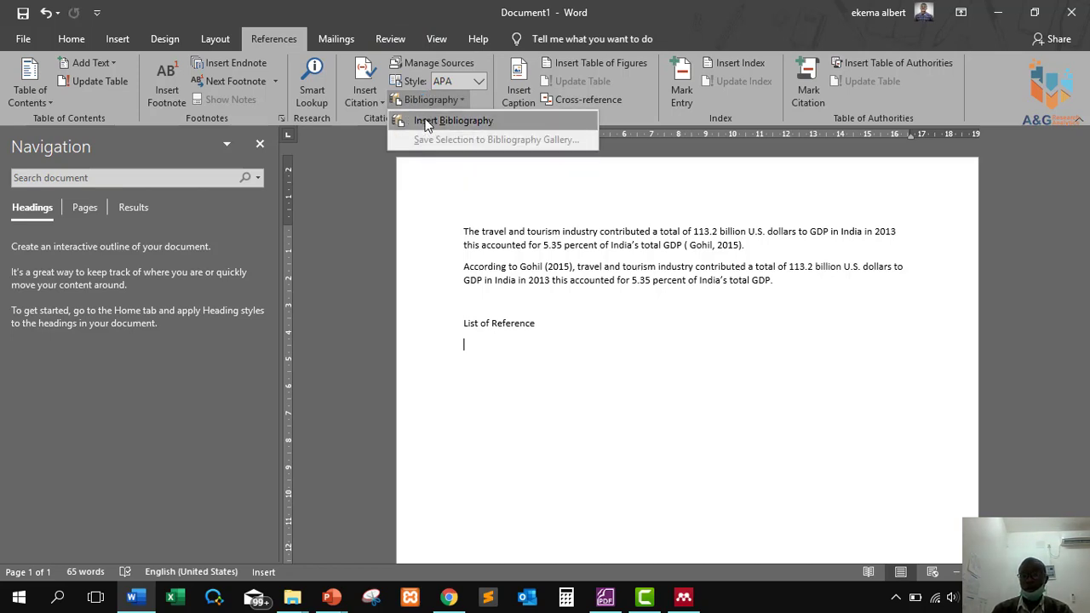
Insert the bibliography, generating the APA entry for the 2015 social media in tourism article.
left_click(426, 121)
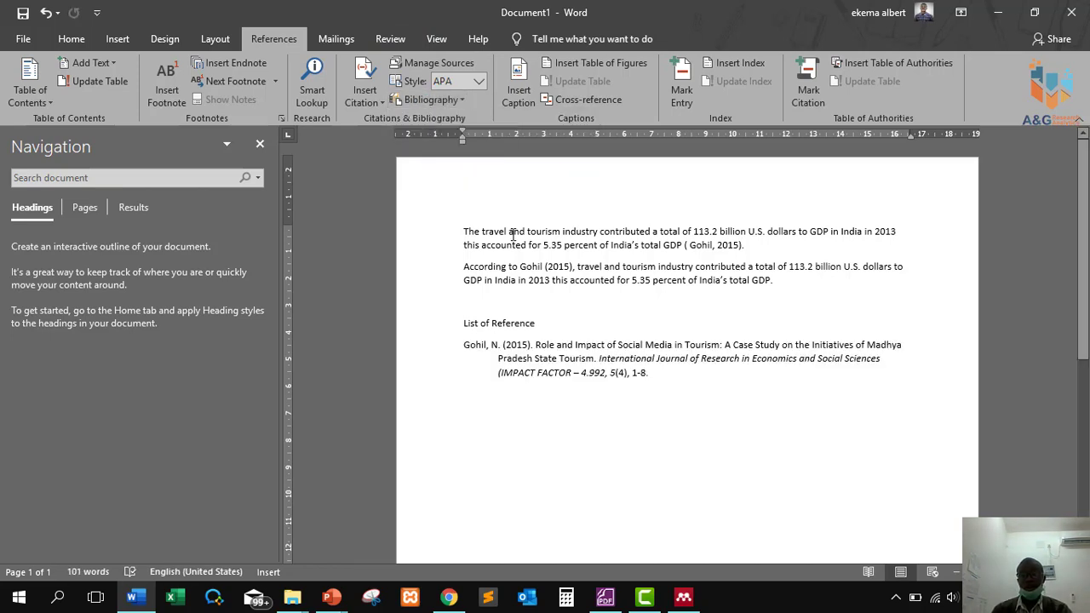
left_click(536, 366)
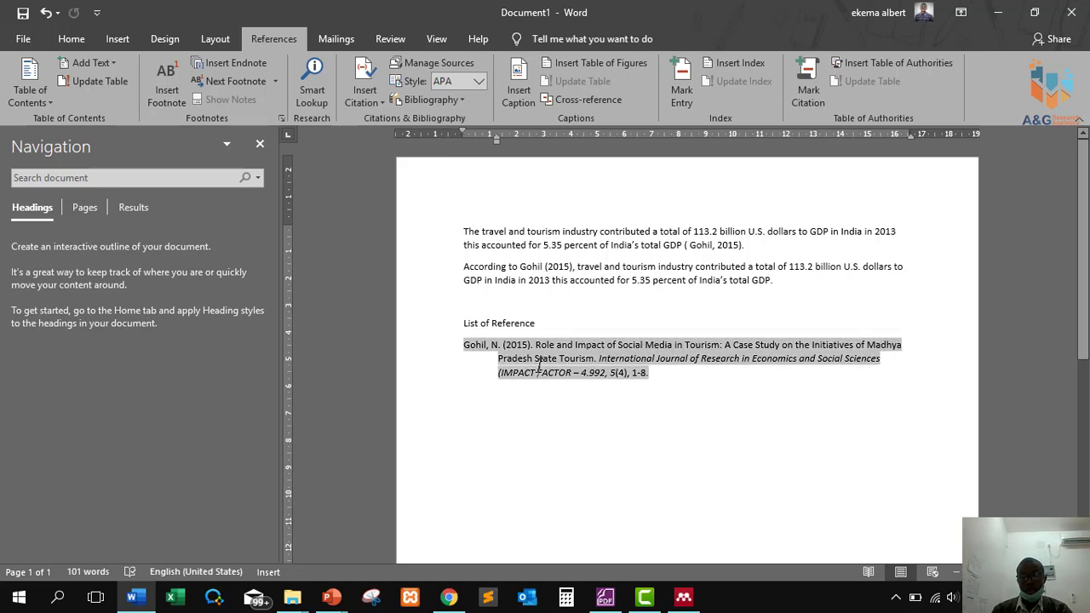
left_click(650, 398)
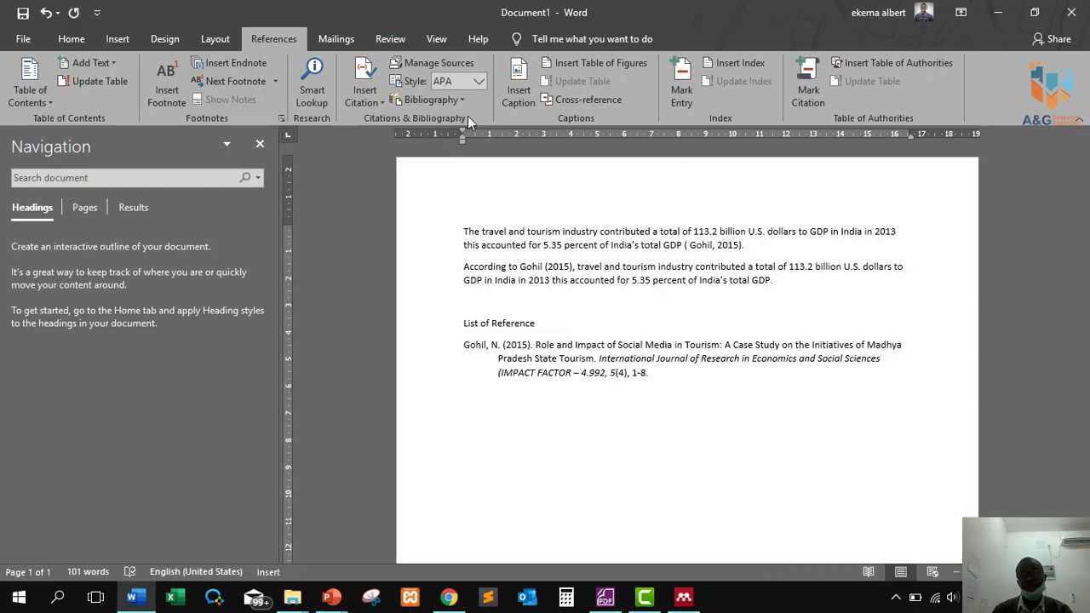
Check the citation sources list without inserting one, then switch to the Letis-Full-Projectv6 thesis.
left_click(373, 104)
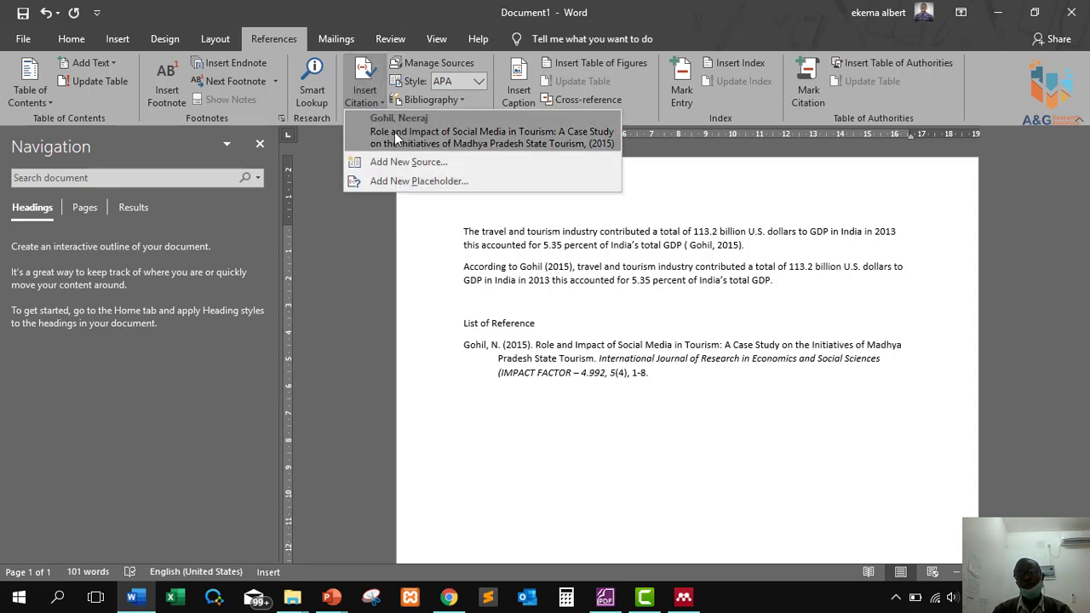
left_click(729, 400)
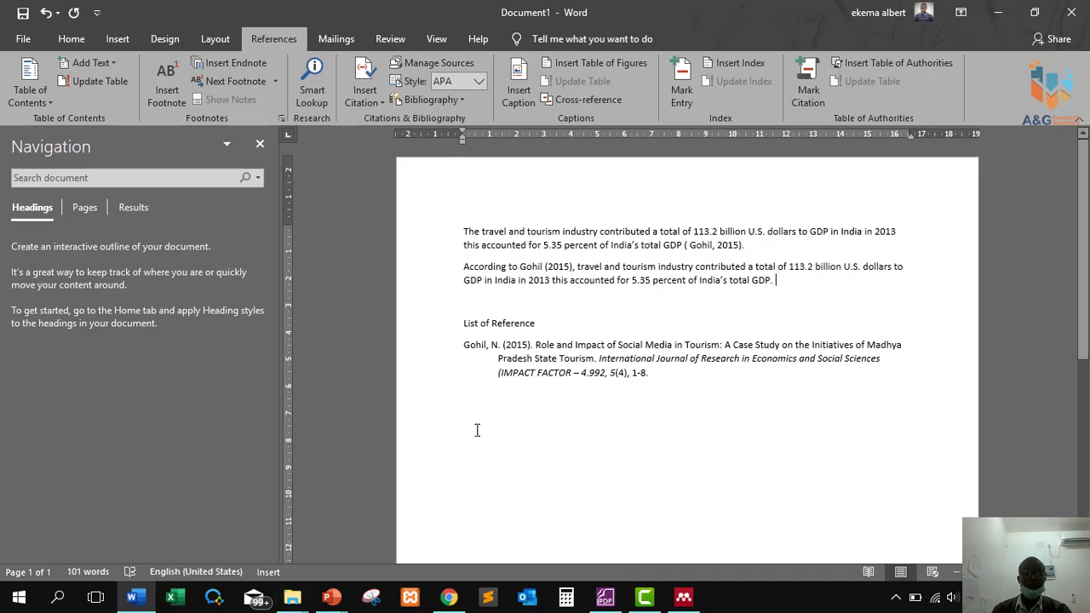
key("alt+Tab")
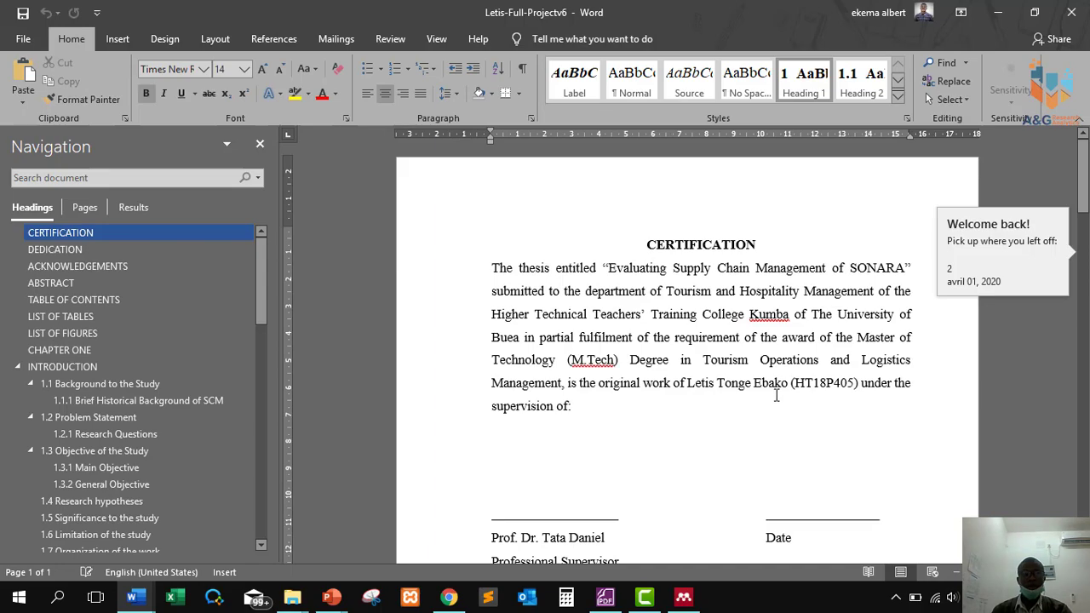
Jump to the thesis REFERENCES section and type a 'List of references' heading on page 102.
scroll(730, 402, "down", 3)
left_click_drag(255, 314, 259, 546)
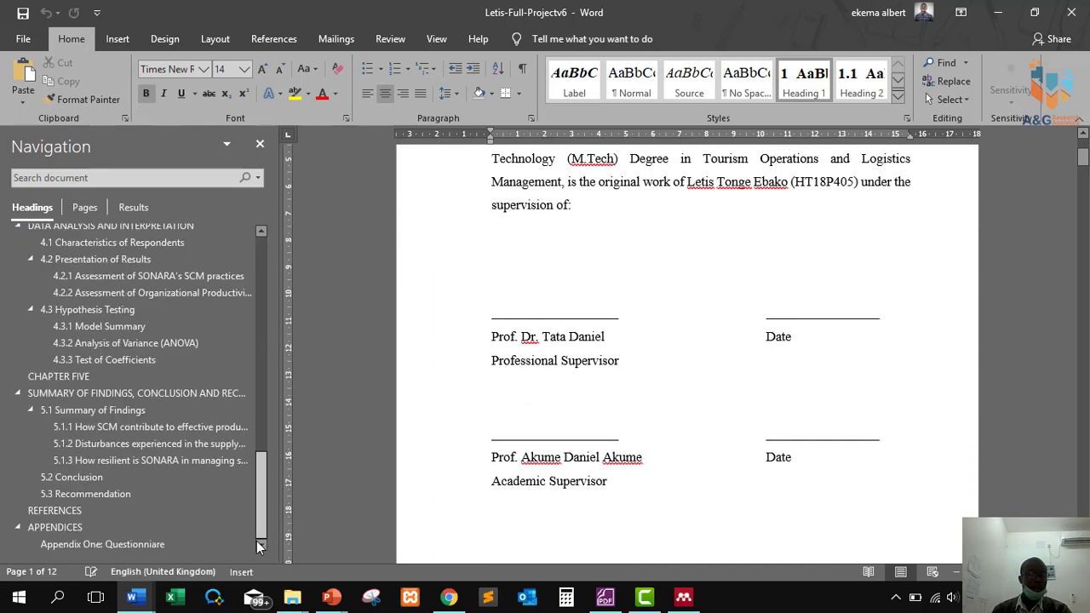
left_click(55, 510)
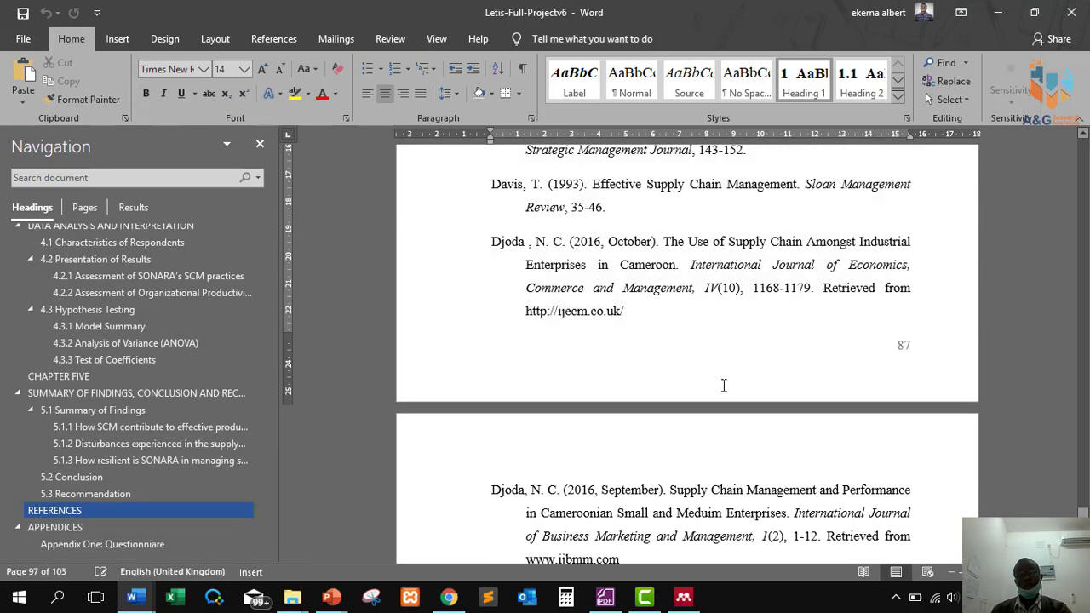
scroll(724, 386, "down", 20)
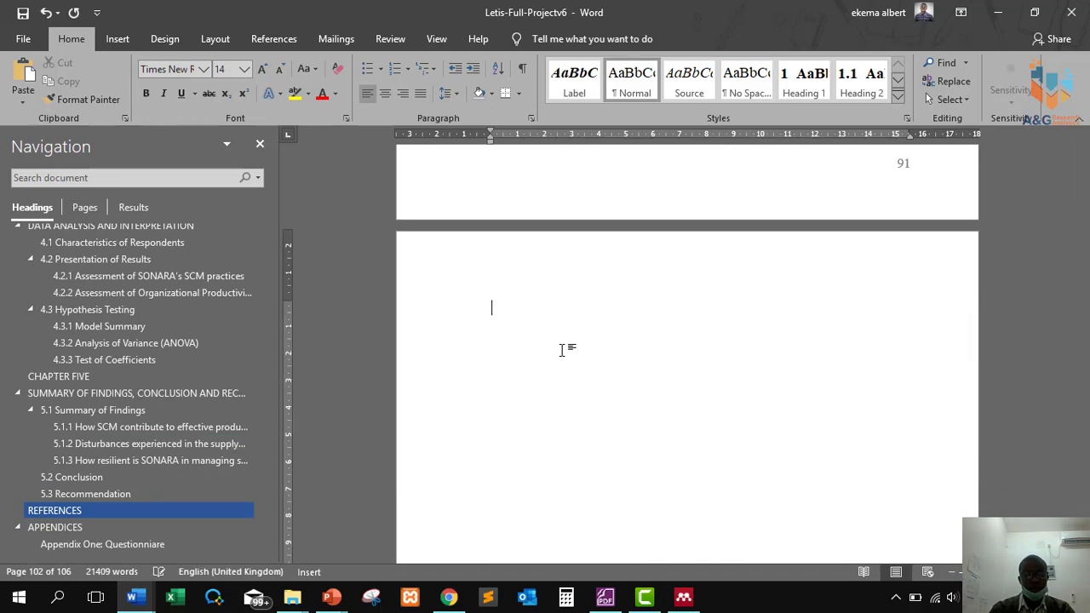
type("List of references")
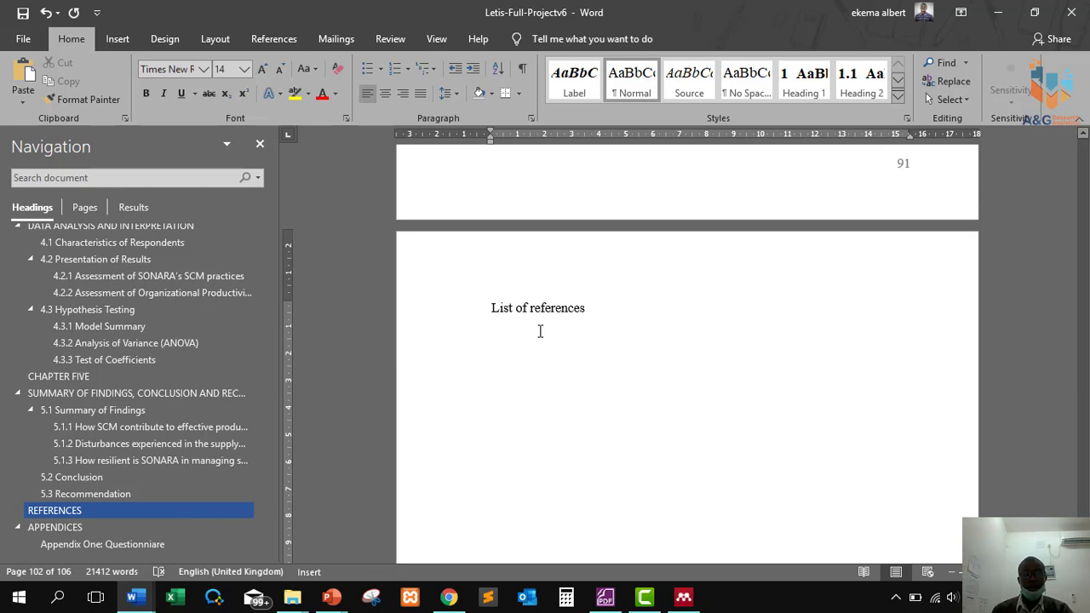
key("Return")
Insert the APA bibliography from all sources under 'List of references' and scroll through it.
left_click(274, 39)
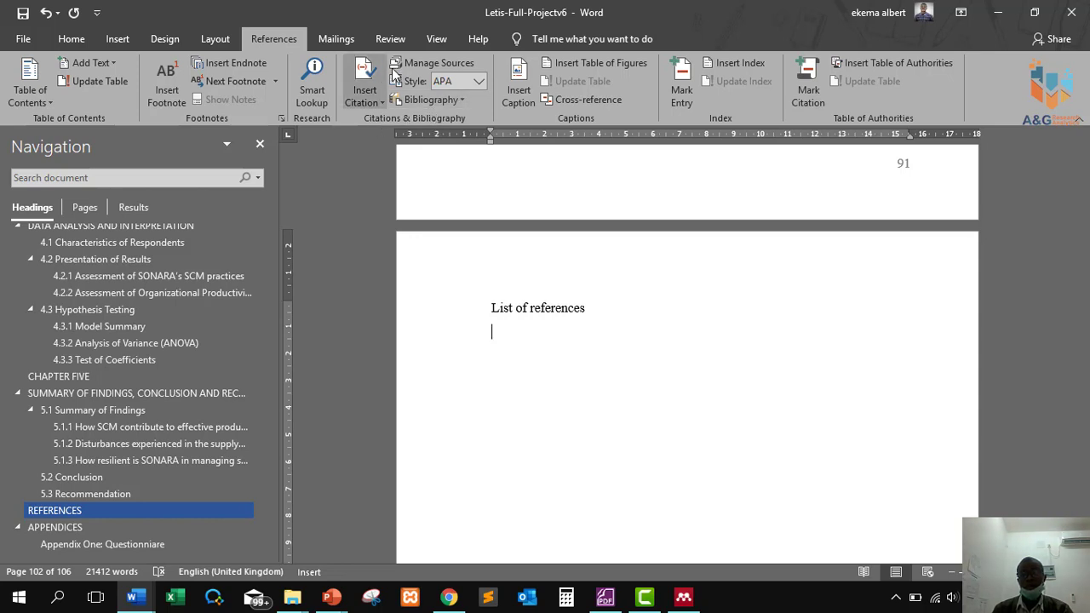
left_click(424, 101)
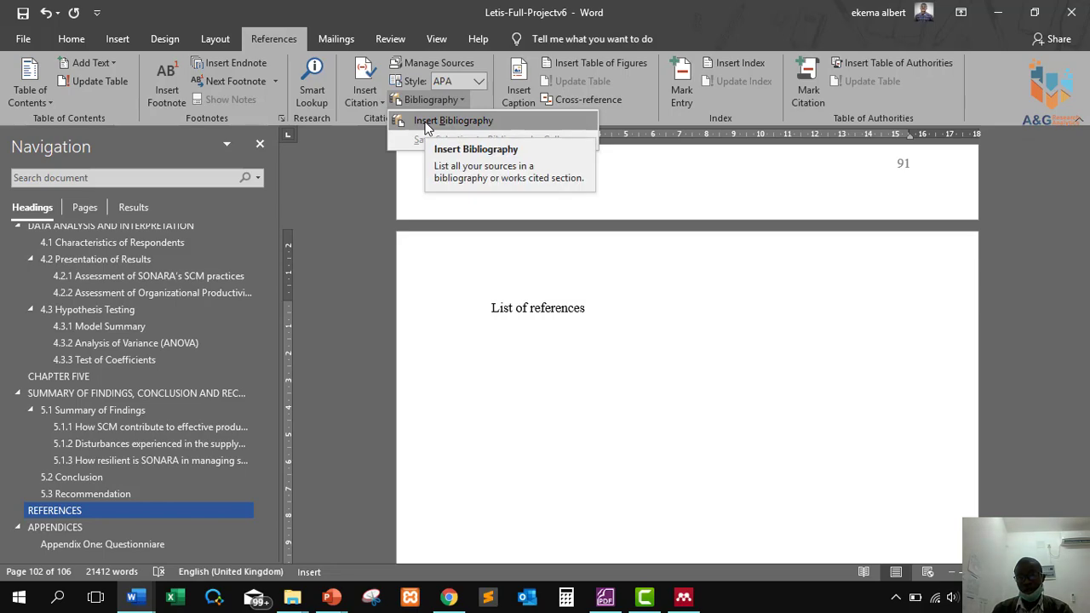
left_click(451, 121)
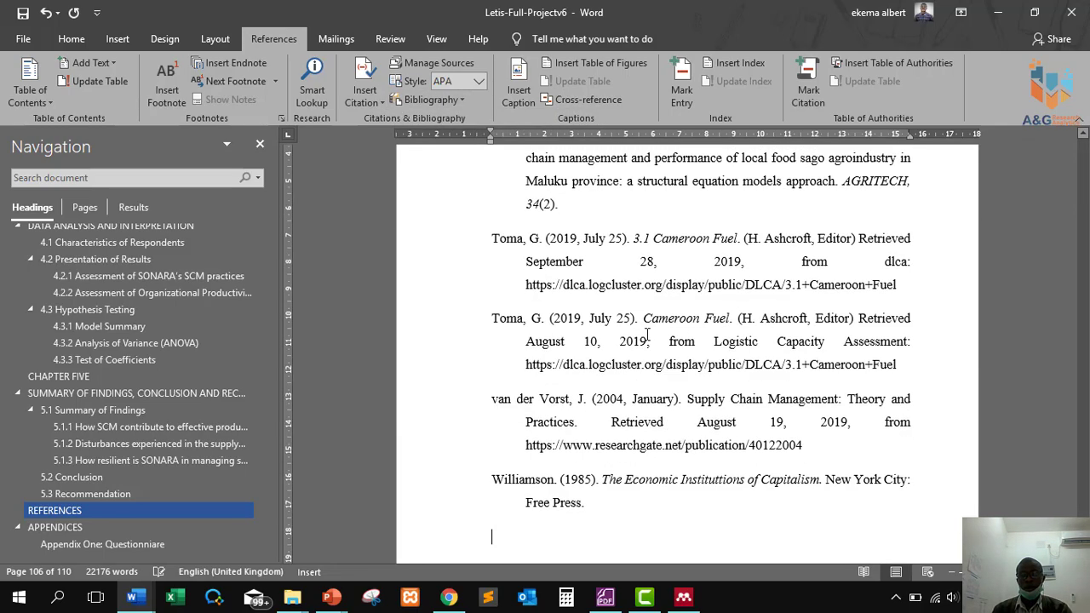
scroll(654, 338, "up", 15)
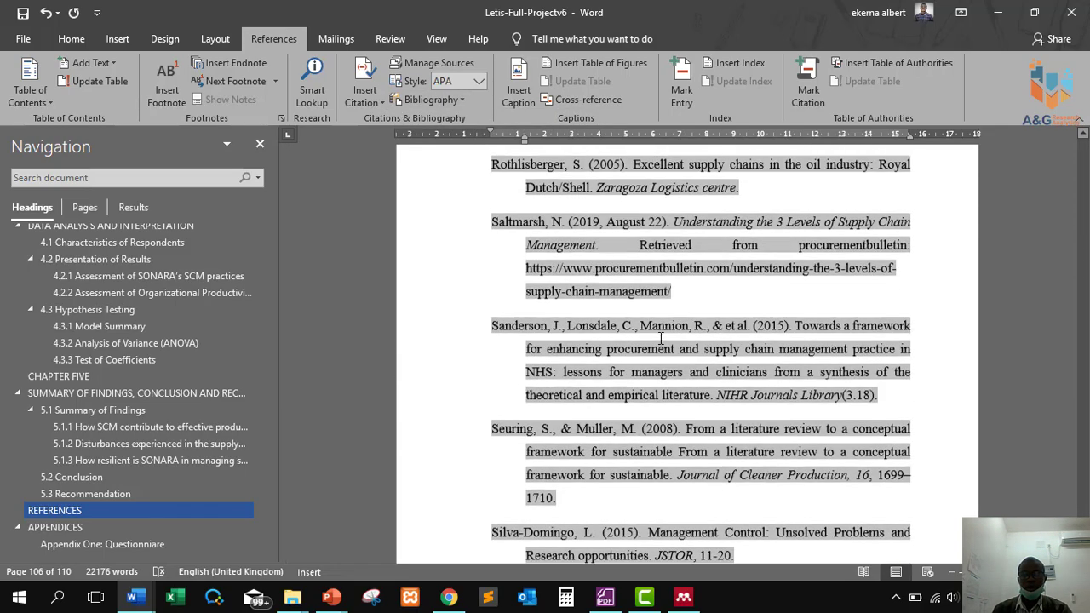
scroll(656, 341, "up", 15)
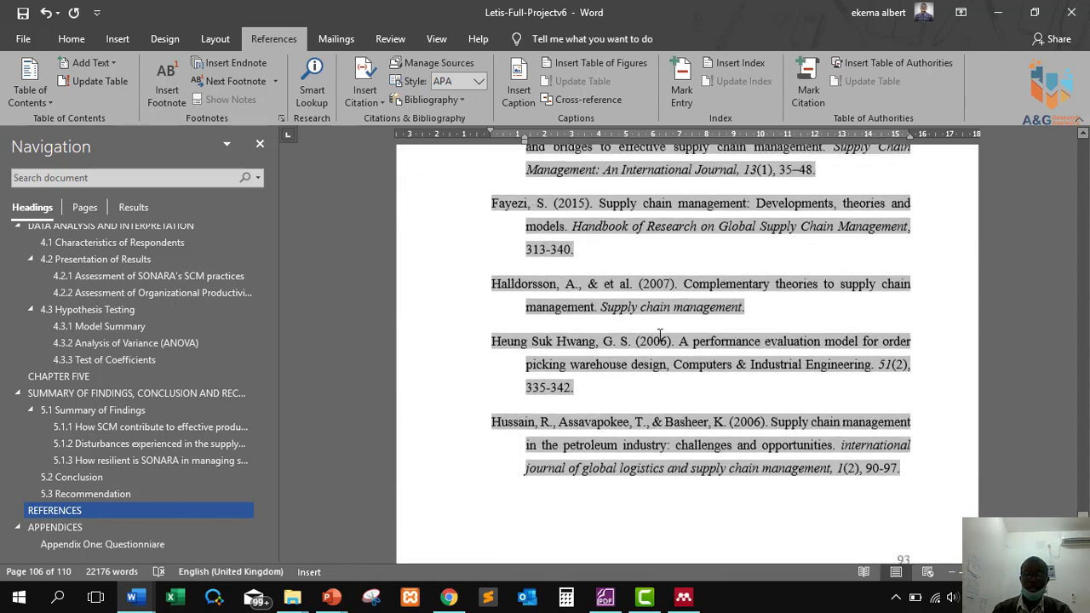
scroll(659, 335, "up", 17)
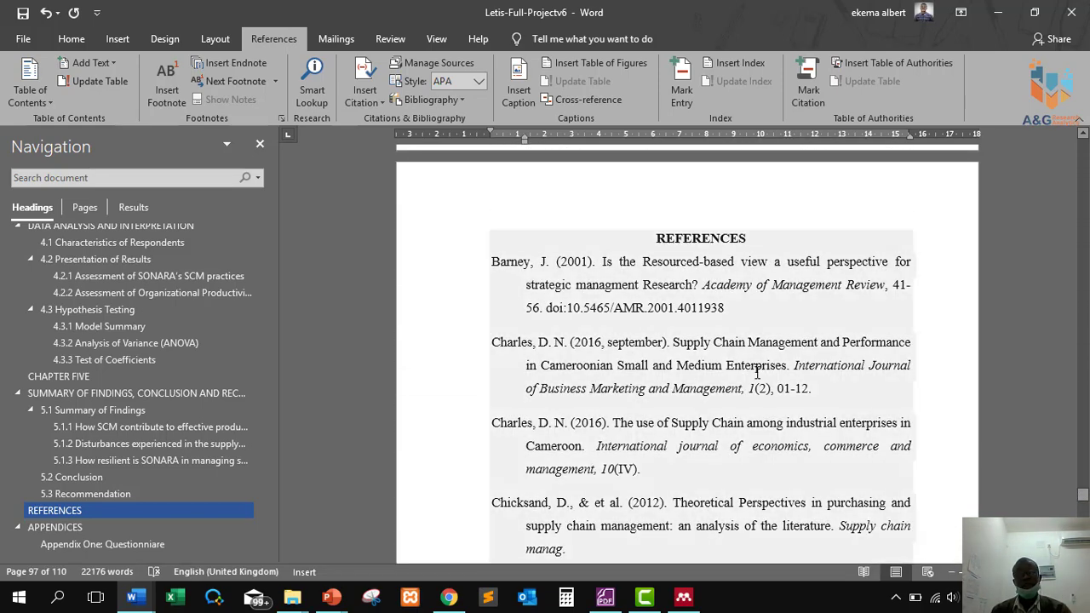
scroll(591, 326, "down", 3)
scroll(662, 308, "up", 3)
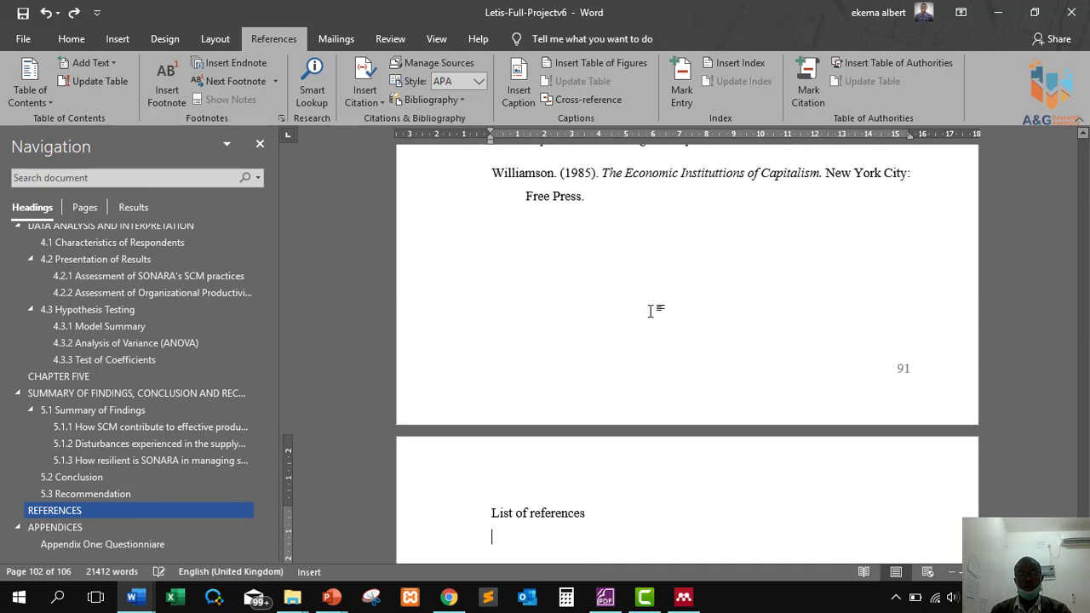
scroll(591, 289, "up", 1)
scroll(591, 294, "down", 3)
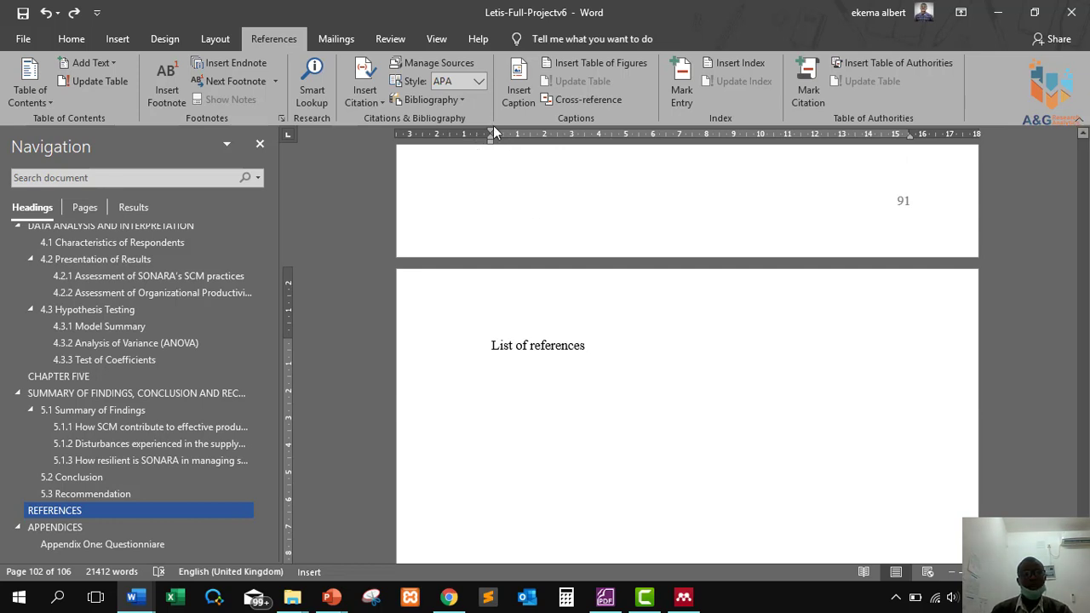
Switch the citation style to Harvard - Anglia and insert the Harvard reference list.
left_click(480, 81)
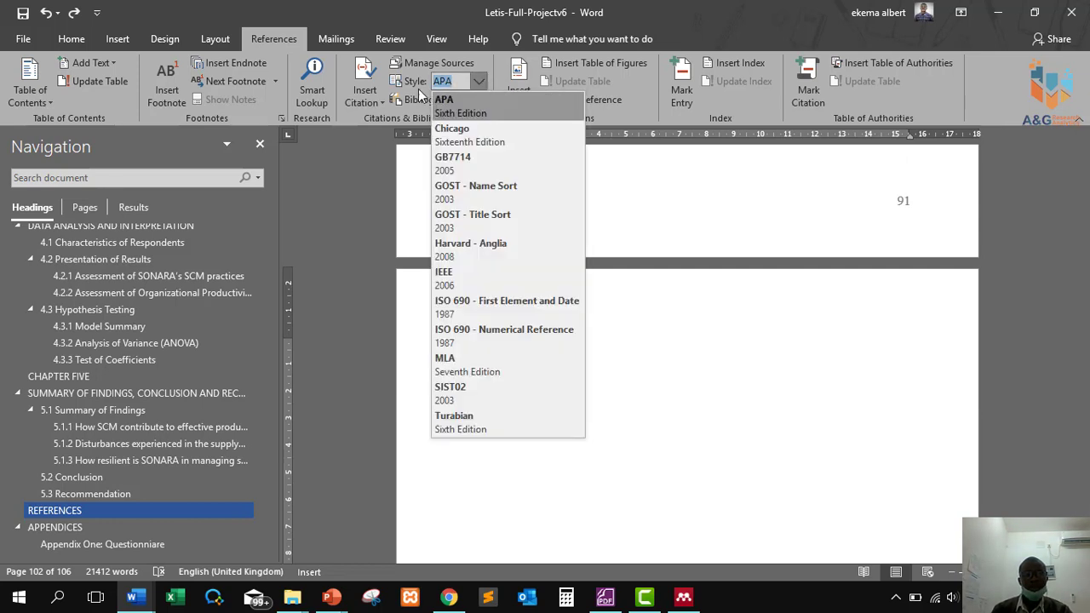
left_click(410, 86)
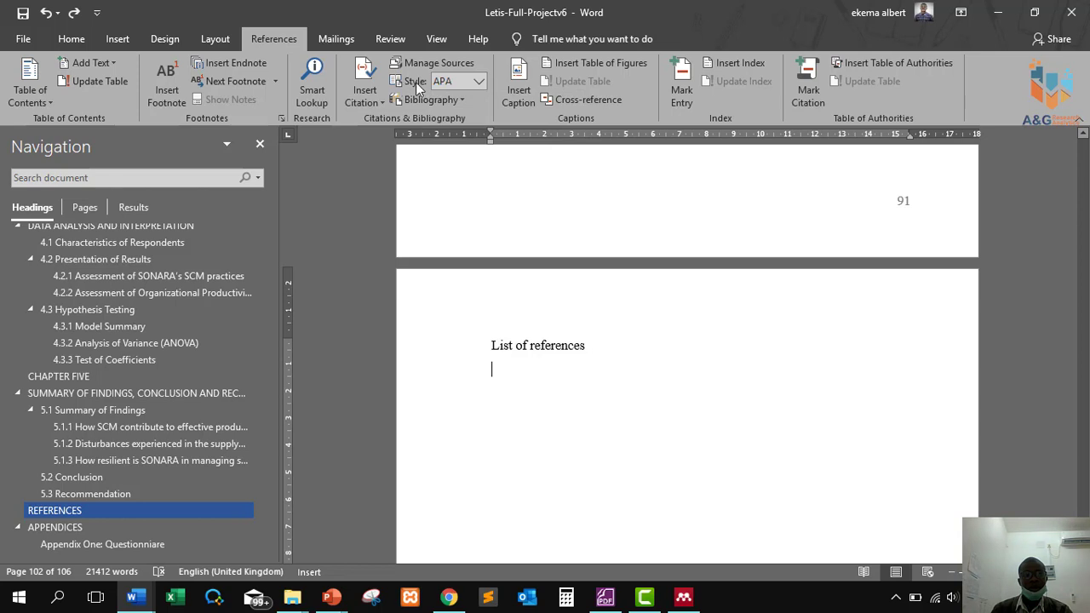
left_click(482, 80)
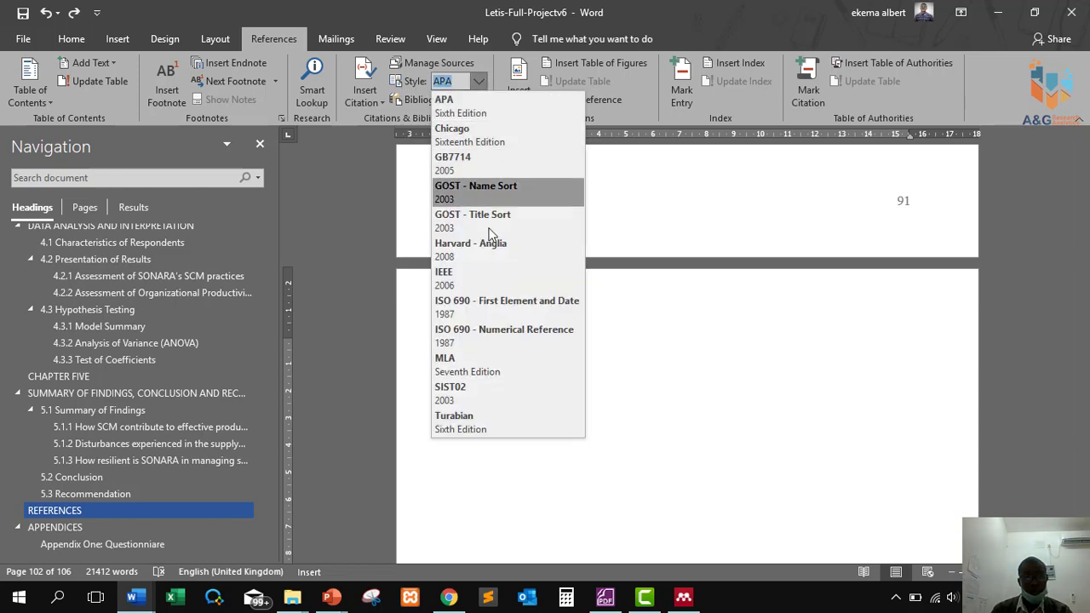
key("Escape")
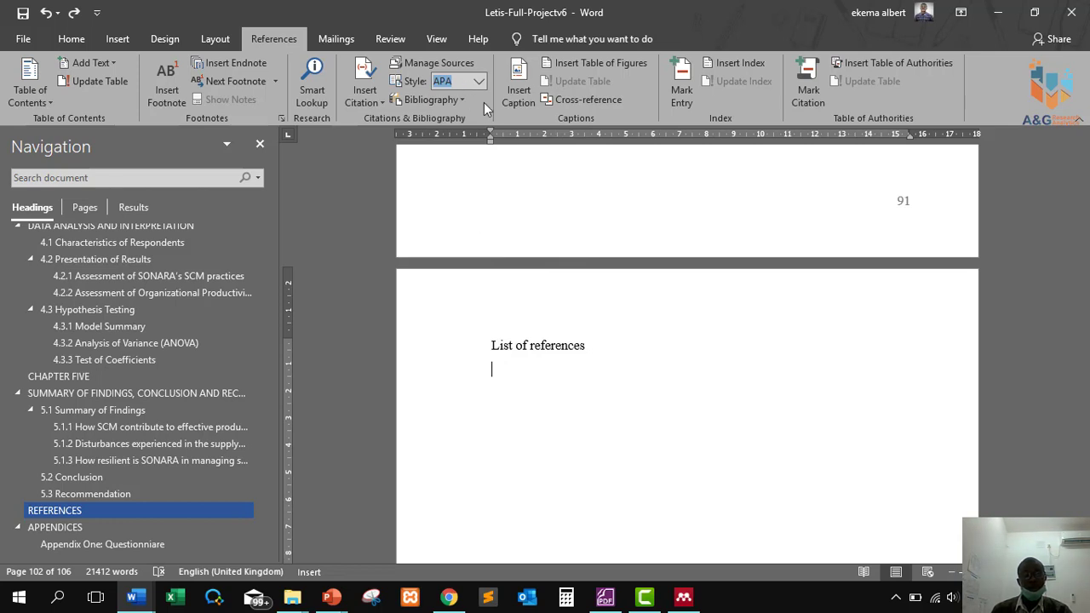
left_click(428, 104)
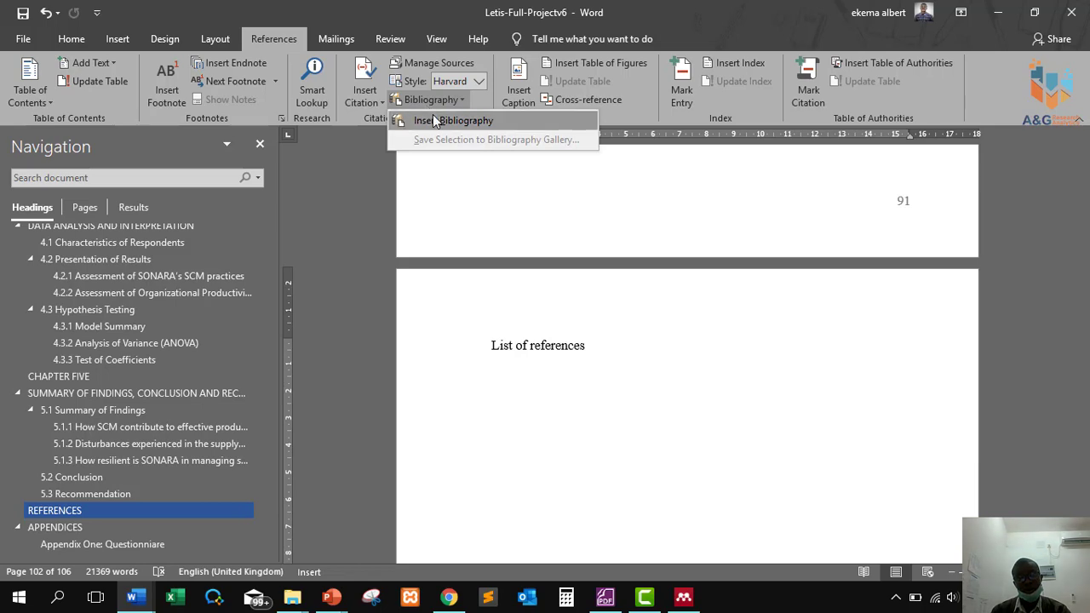
left_click(433, 118)
scroll(708, 421, "down", 5)
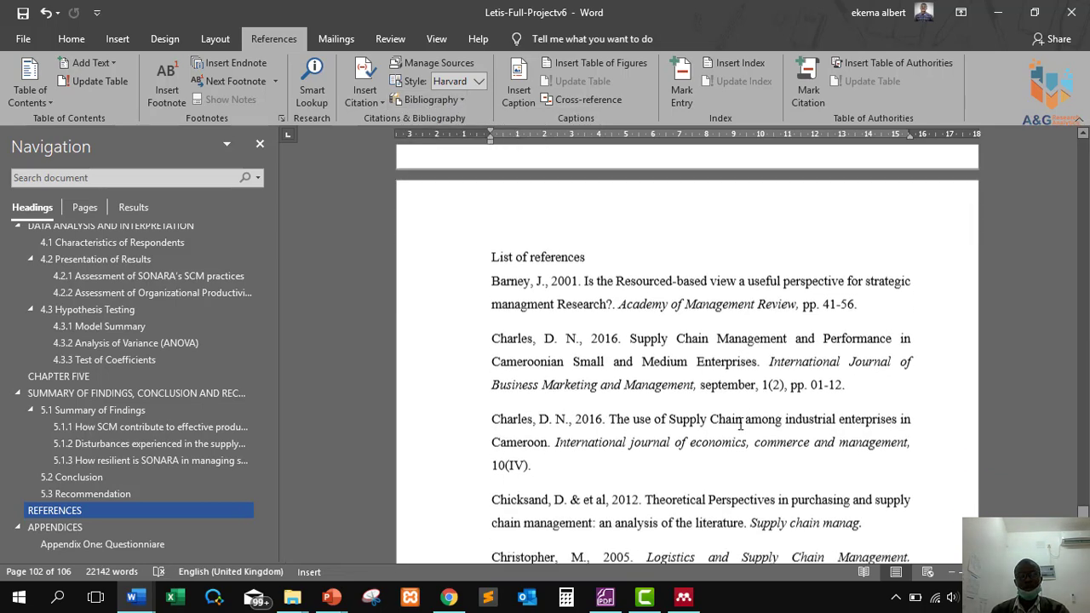